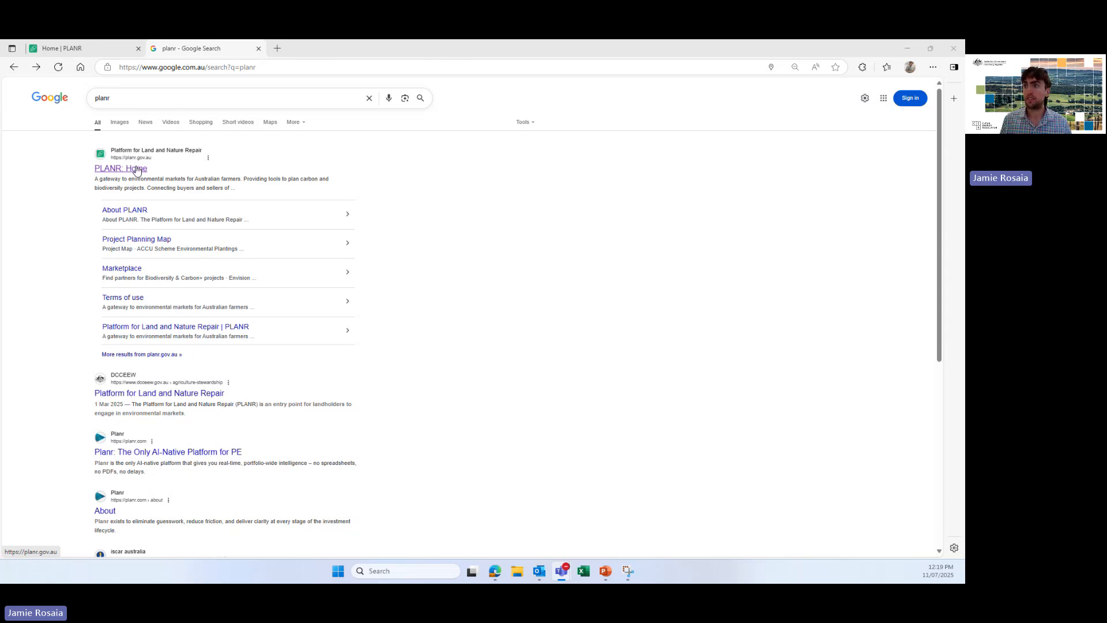
Open the PLANR website from the search results and go to its property mapping tool.
{"action": "left_click", "coordinate": [137, 169]}
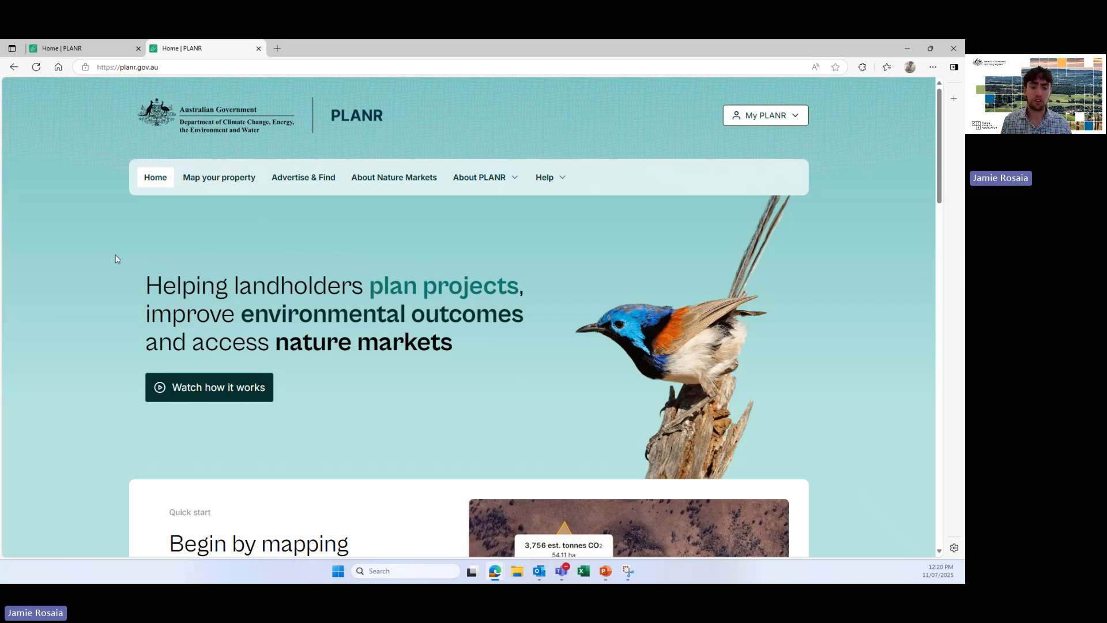
{"action": "left_click", "coordinate": [230, 179]}
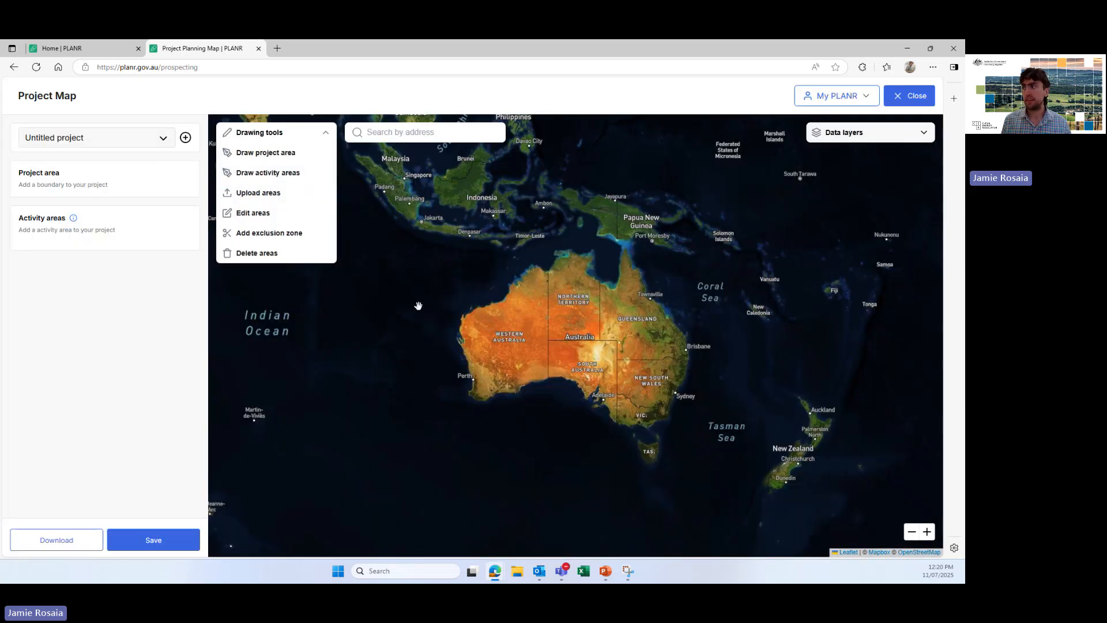
Draw a four-cornered project area of about 150 ha over the paddocks south of William Hovell Drive, northwest of the National Arboretum Canberra.
{"action": "scroll", "coordinate": [666, 401], "scroll_direction": "up", "scroll_amount": 5}
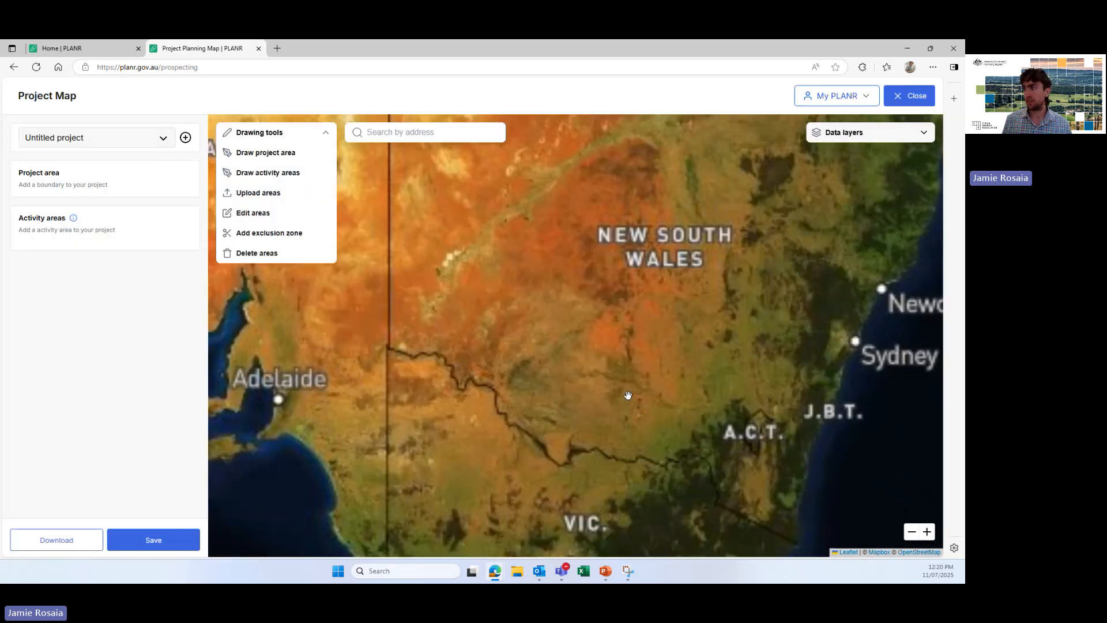
{"action": "scroll", "coordinate": [628, 395], "scroll_direction": "up", "scroll_amount": 5}
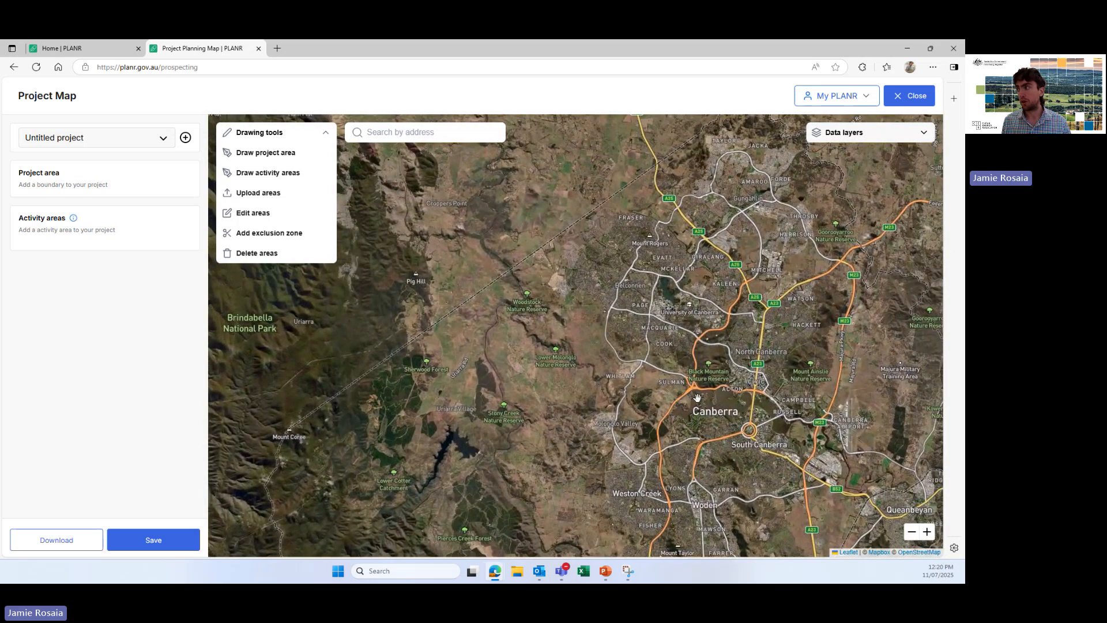
{"action": "scroll", "coordinate": [719, 414], "scroll_direction": "up", "scroll_amount": 2}
{"action": "scroll", "coordinate": [662, 350], "scroll_direction": "up", "scroll_amount": 4}
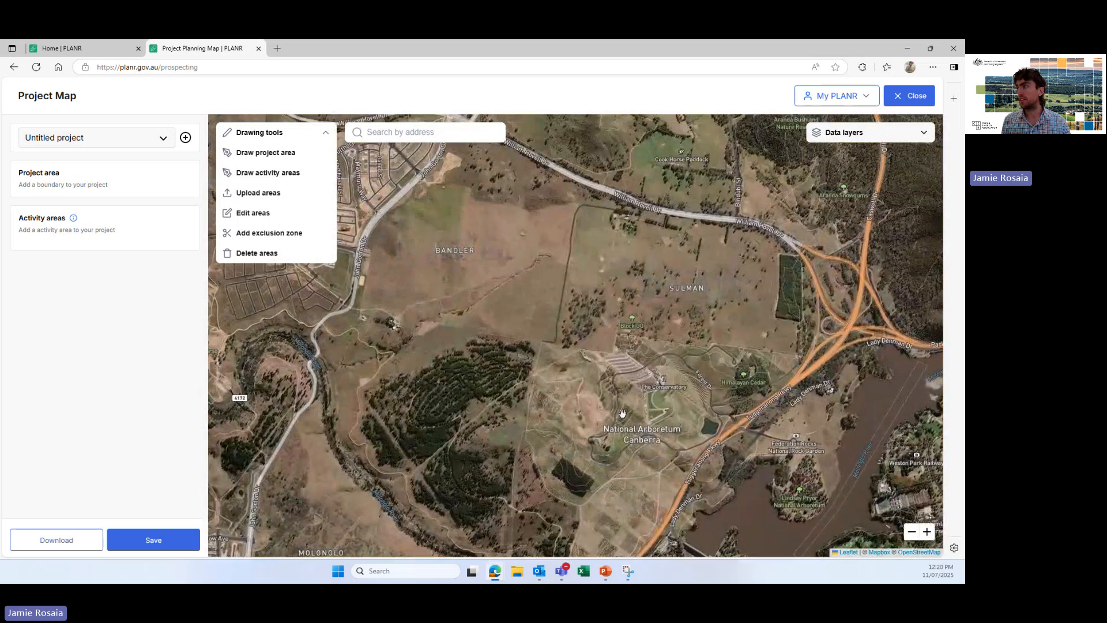
{"action": "scroll", "coordinate": [627, 326], "scroll_direction": "up", "scroll_amount": 2}
{"action": "left_click_drag", "start_coordinate": [627, 326], "coordinate": [620, 409]}
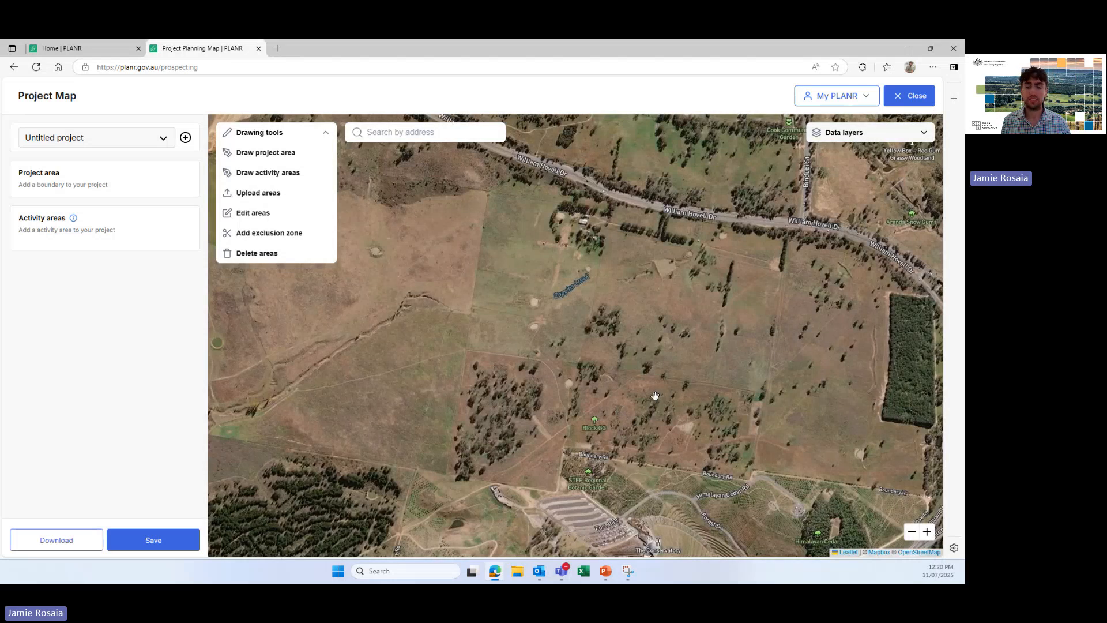
{"action": "left_click_drag", "start_coordinate": [611, 369], "coordinate": [754, 421]}
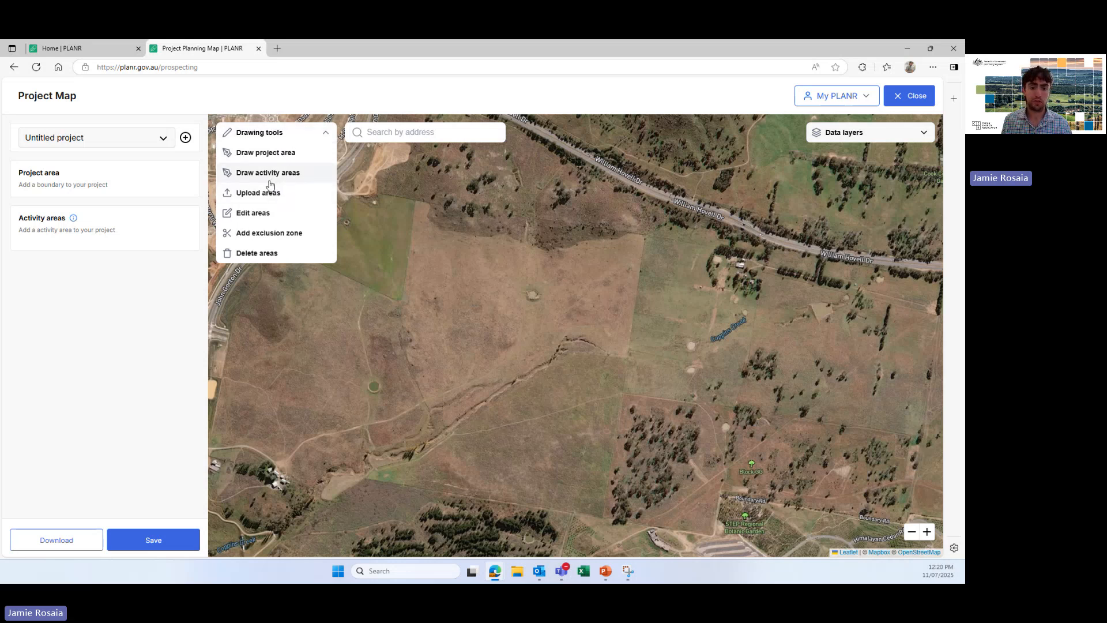
{"action": "left_click", "coordinate": [254, 154]}
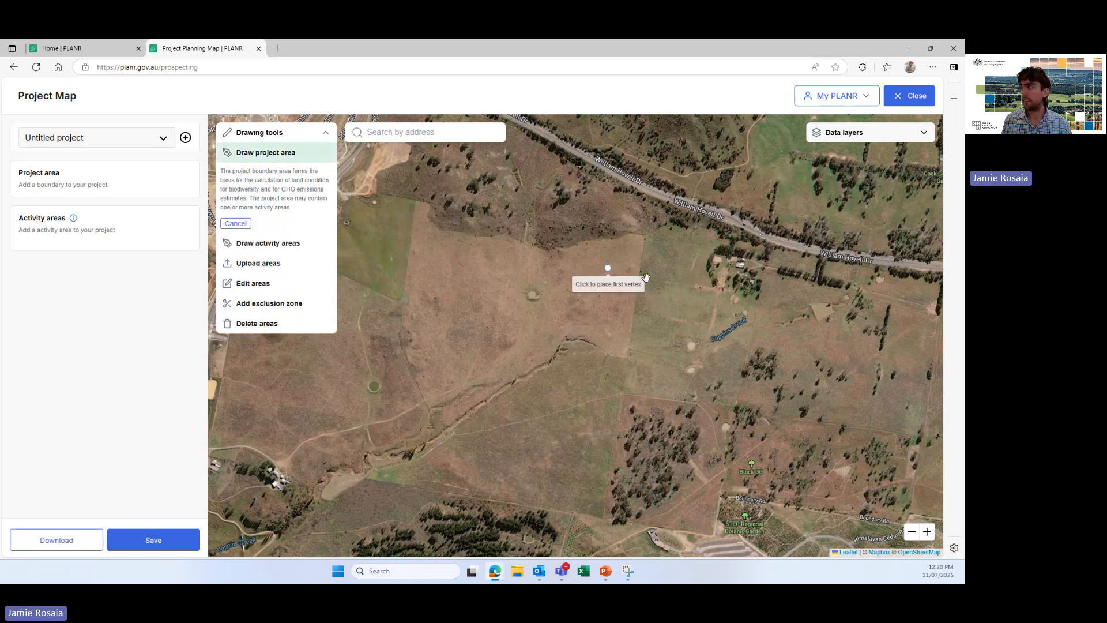
{"action": "left_click", "coordinate": [765, 258]}
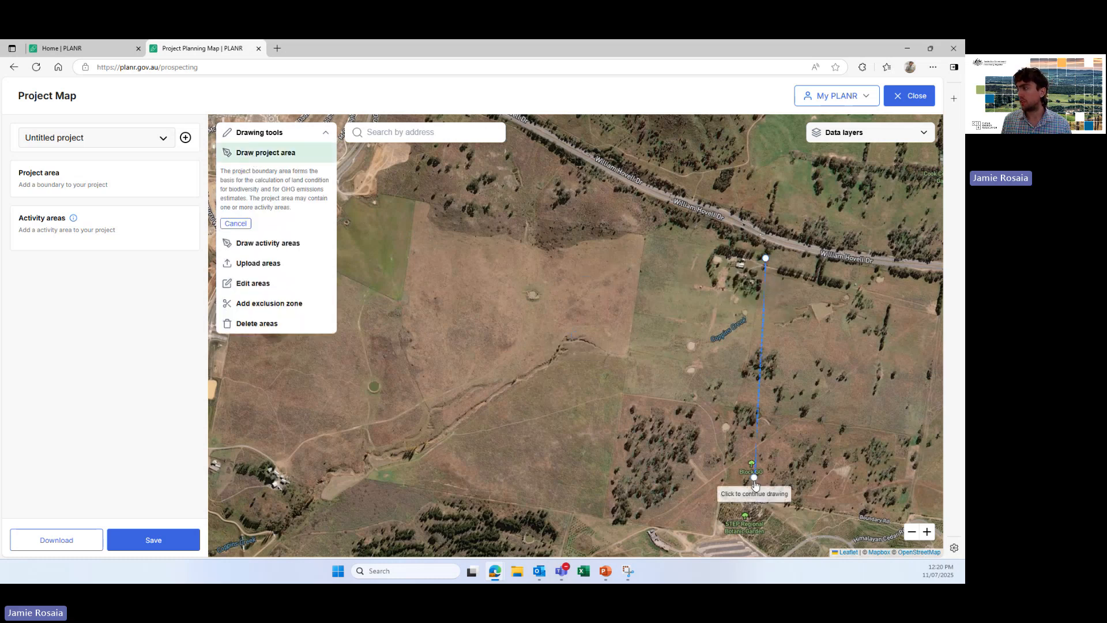
{"action": "left_click", "coordinate": [712, 534]}
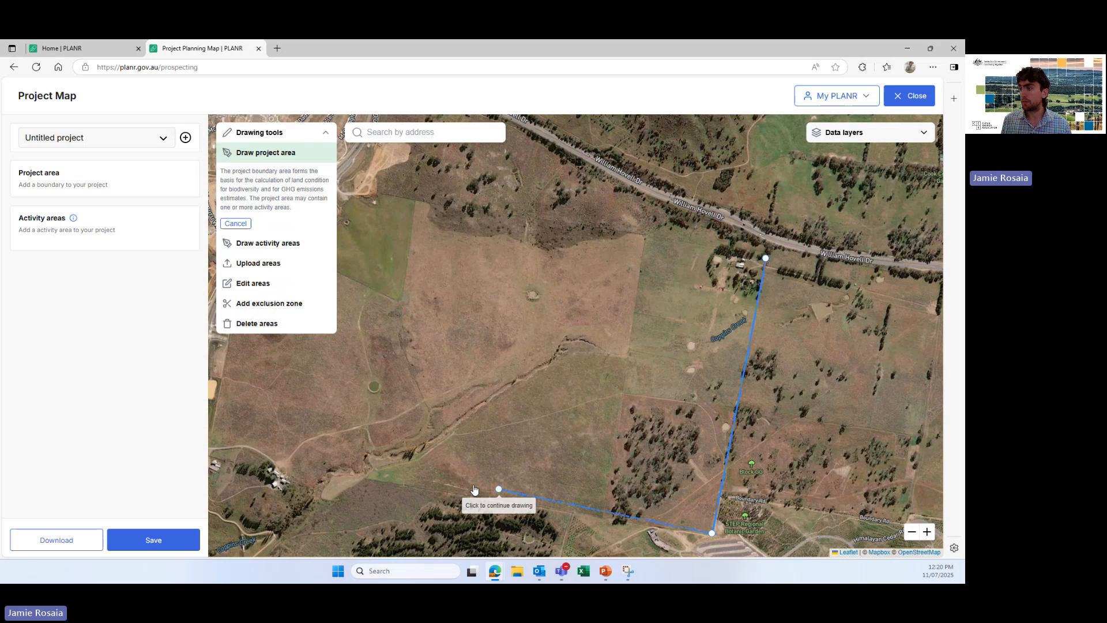
{"action": "left_click", "coordinate": [359, 477]}
{"action": "left_click", "coordinate": [412, 201]}
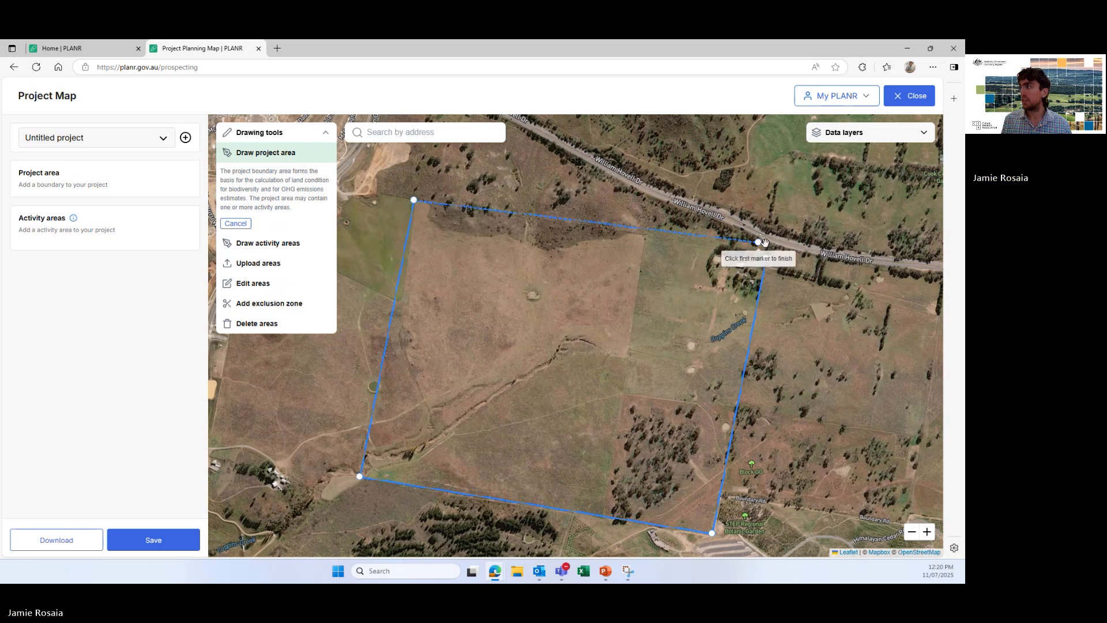
{"action": "left_click", "coordinate": [766, 259]}
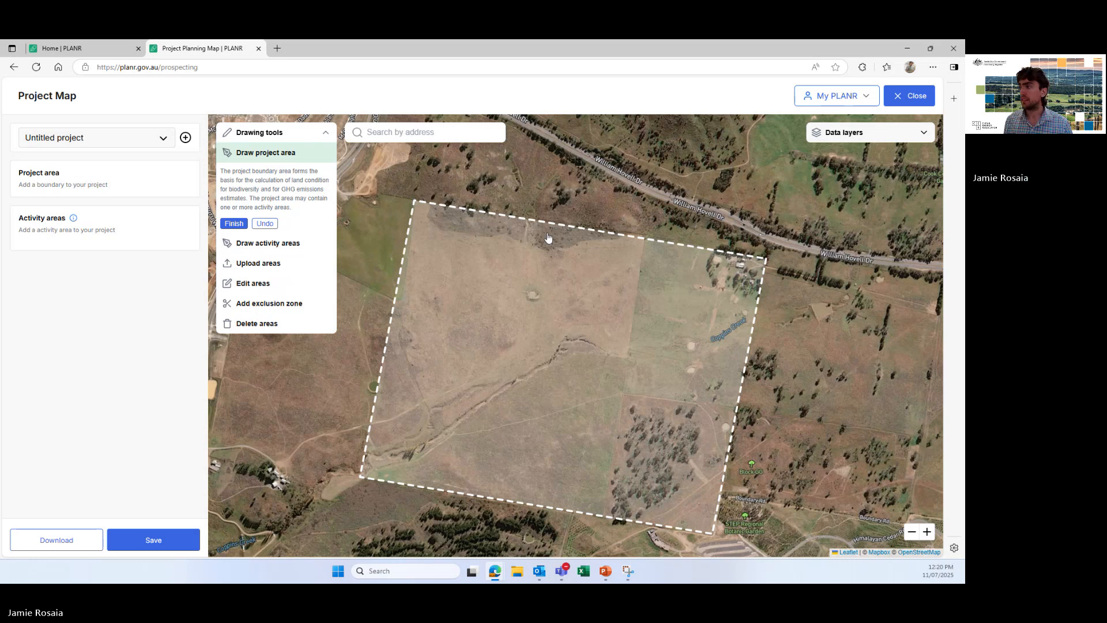
{"action": "left_click", "coordinate": [232, 228]}
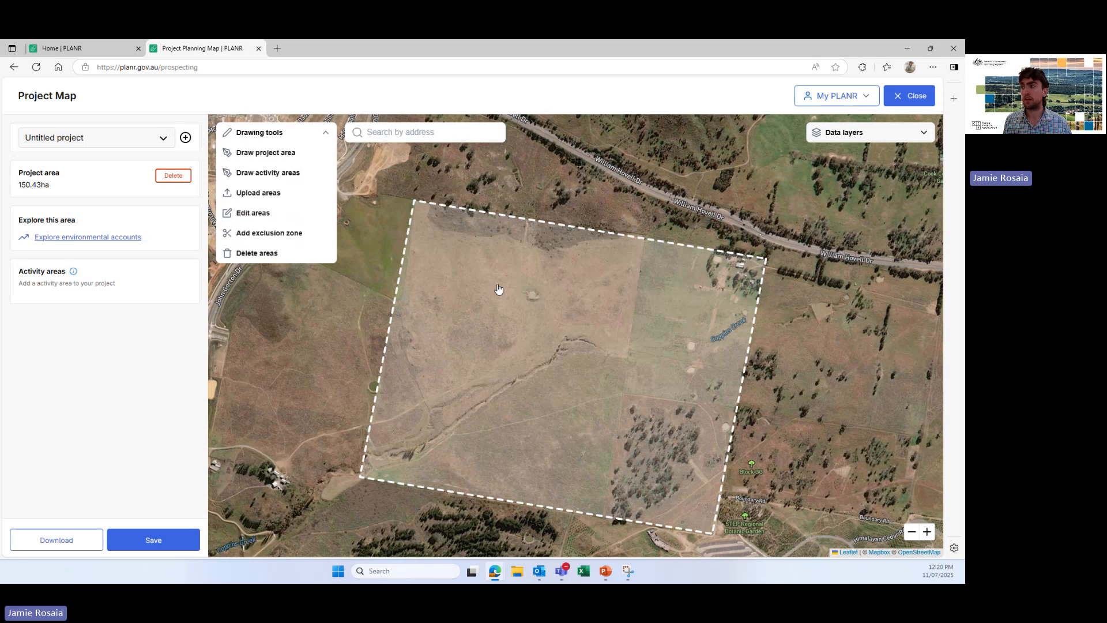
Edit the project area by moving its northwest corner slightly south, and finish the edit.
{"action": "left_click", "coordinate": [280, 219]}
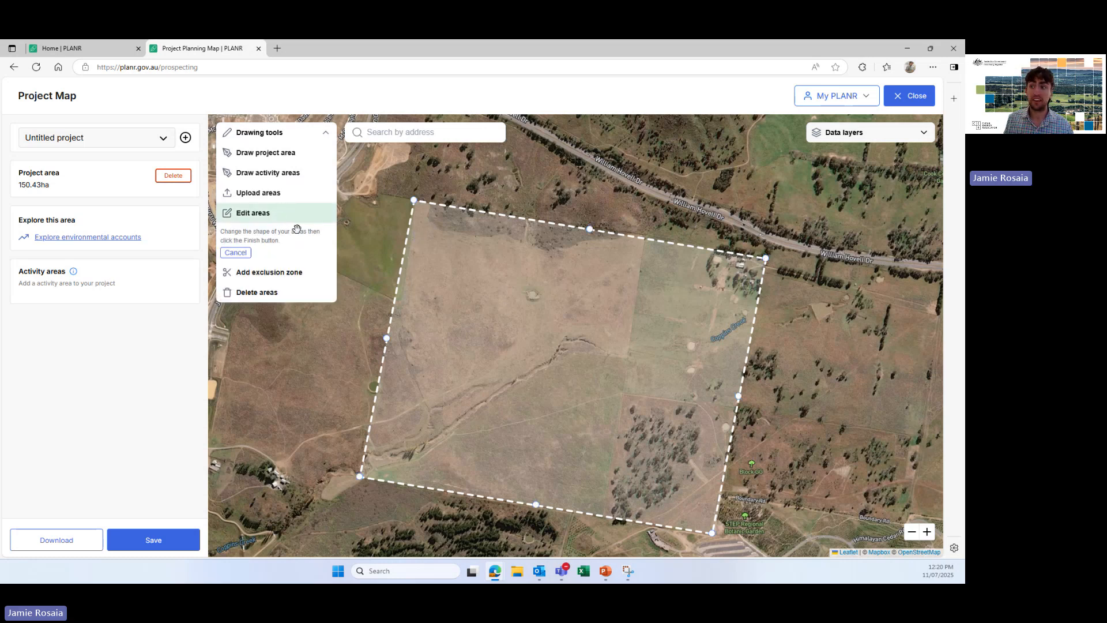
{"action": "mouse_move", "coordinate": [414, 201]}
{"action": "left_mouse_down"}
{"action": "mouse_move", "coordinate": [500, 321]}
{"action": "mouse_move", "coordinate": [414, 202]}
{"action": "left_mouse_up"}
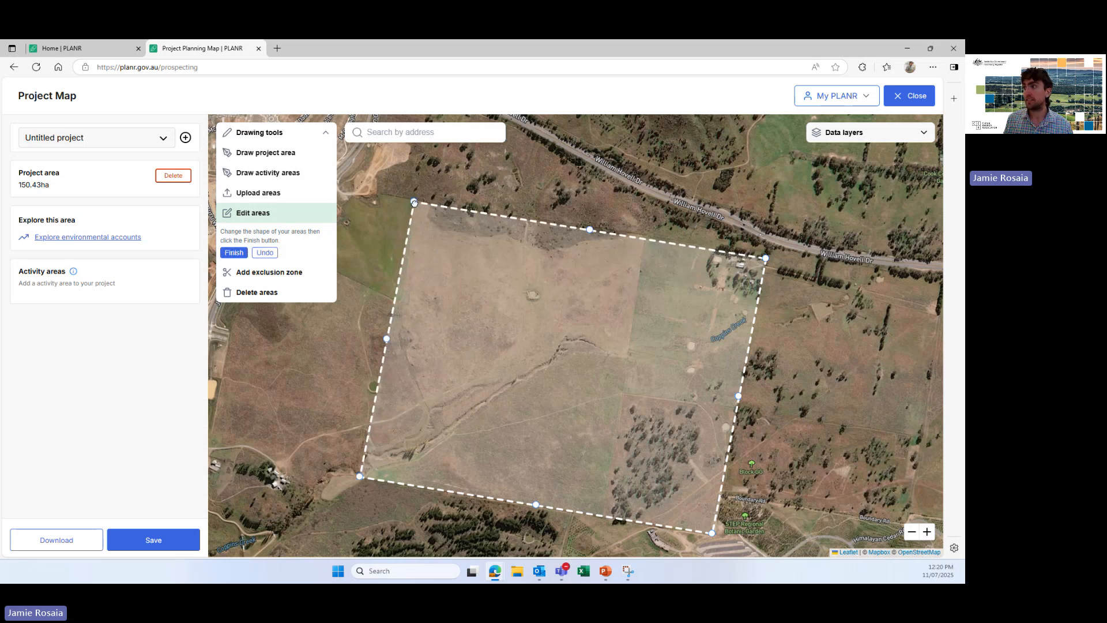
{"action": "left_click", "coordinate": [236, 253]}
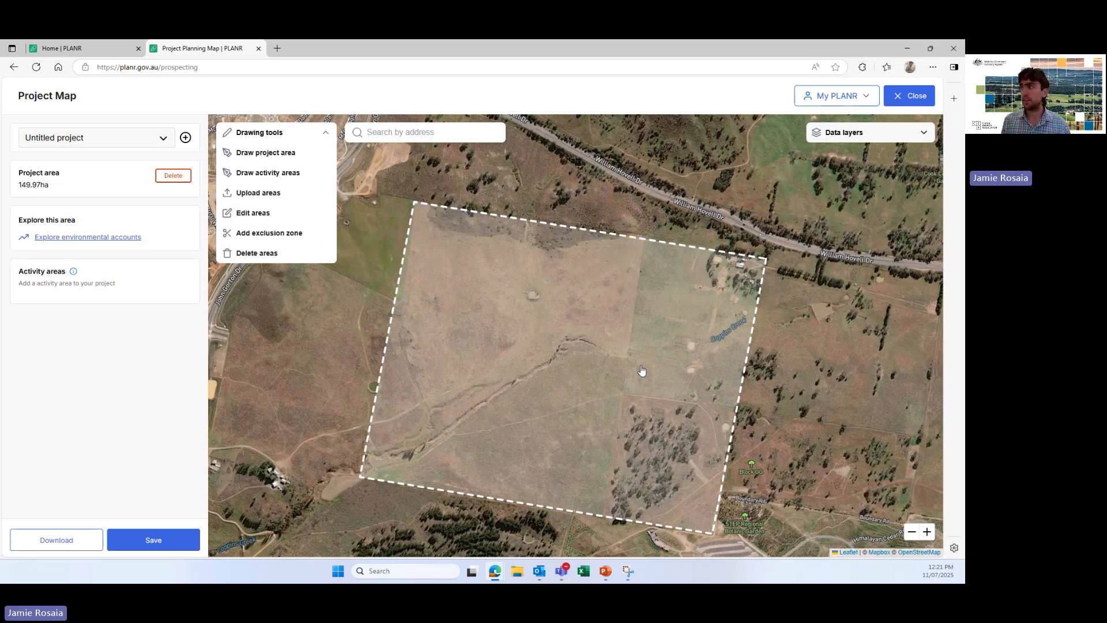
Outline a four-sided activity area with point-and-click drawing over the paddock along the project area's eastern side, north of the tree block.
{"action": "left_click_drag", "start_coordinate": [536, 328], "coordinate": [457, 309]}
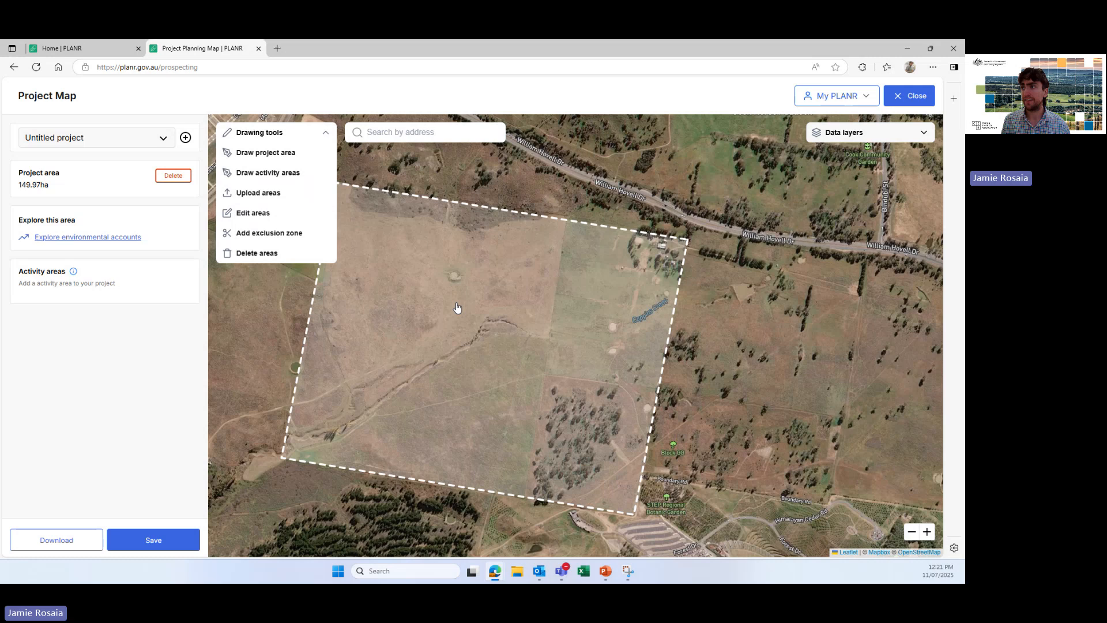
{"action": "left_click", "coordinate": [292, 173]}
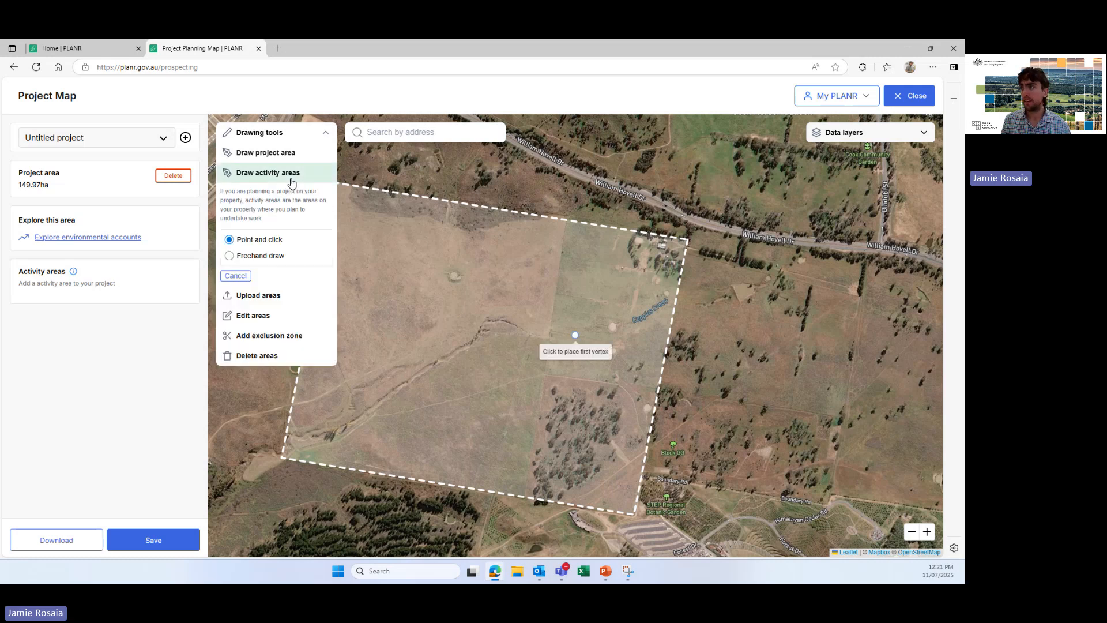
{"action": "left_click", "coordinate": [568, 253]}
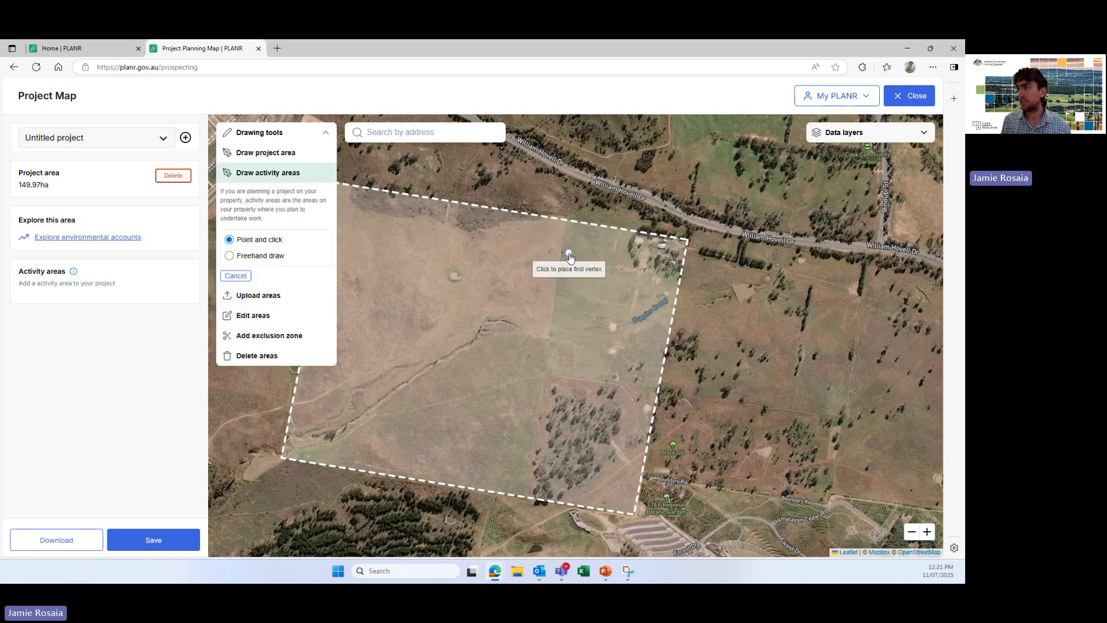
{"action": "left_click", "coordinate": [553, 367]}
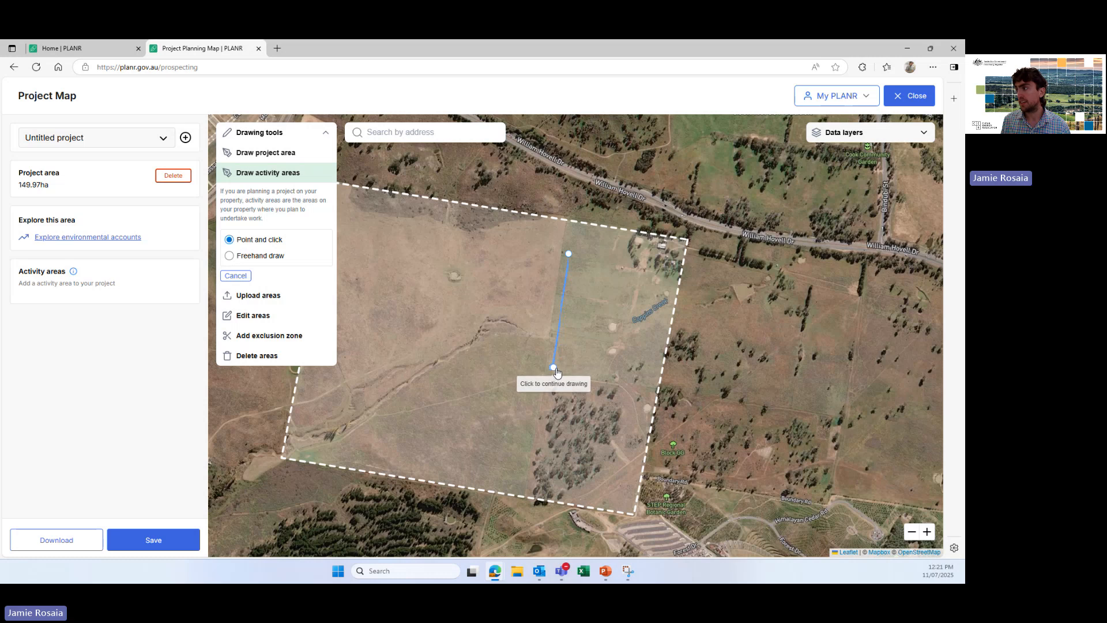
{"action": "left_click", "coordinate": [647, 383]}
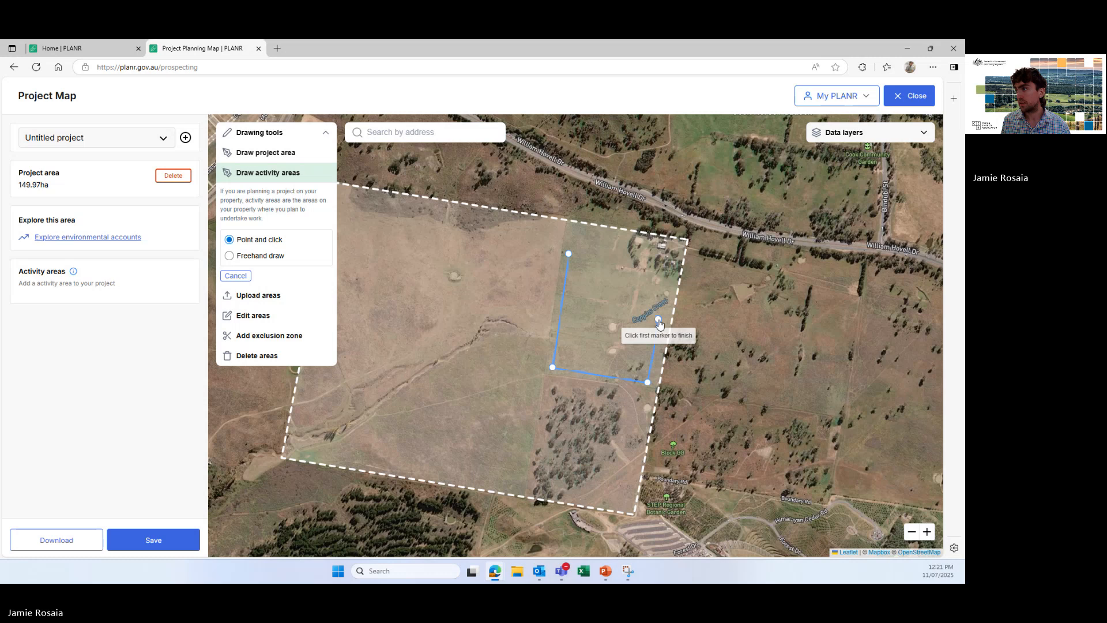
{"action": "left_click", "coordinate": [659, 320]}
{"action": "left_click", "coordinate": [568, 254]}
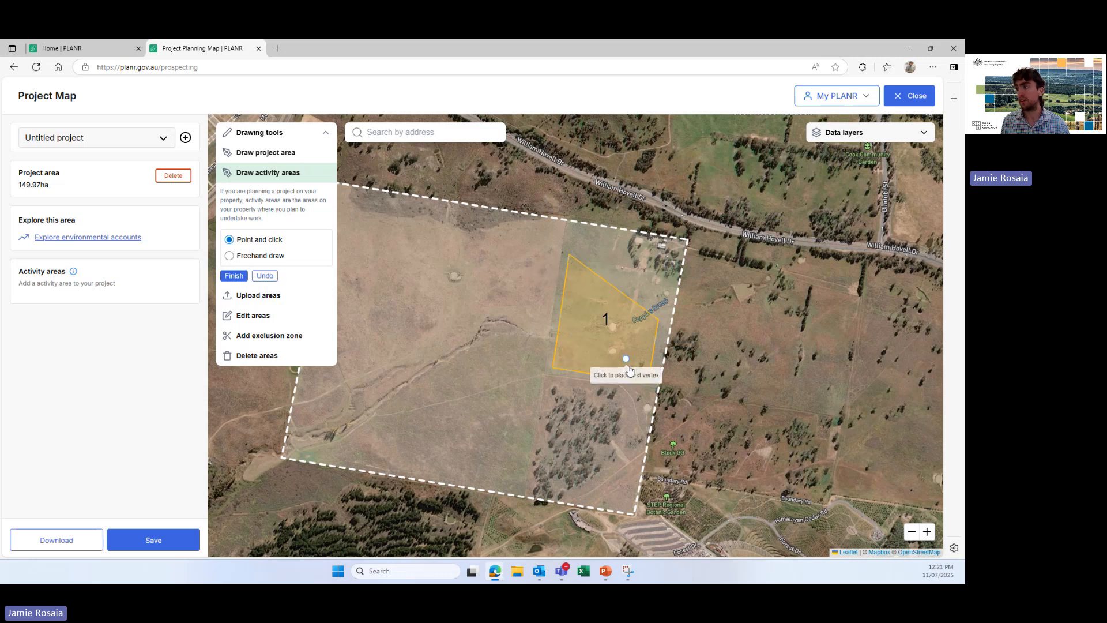
Add a small, roughly triangular activity patch in the project area's southeast corner and finish the activity area at about 16 ha in total.
{"action": "left_click", "coordinate": [628, 437]}
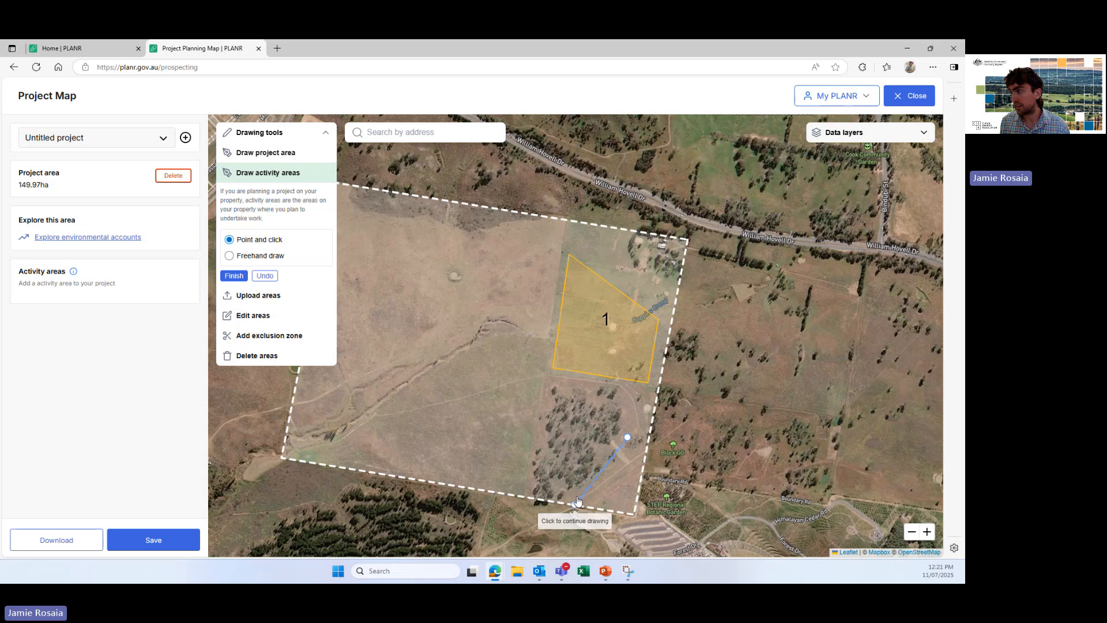
{"action": "left_click", "coordinate": [575, 495]}
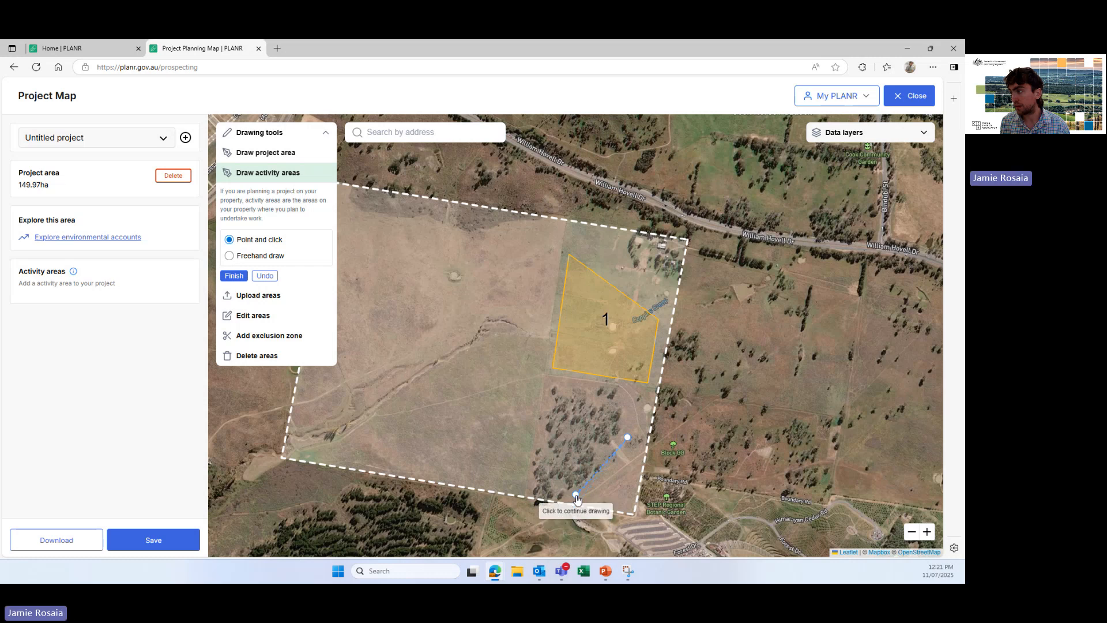
{"action": "left_click", "coordinate": [635, 503]}
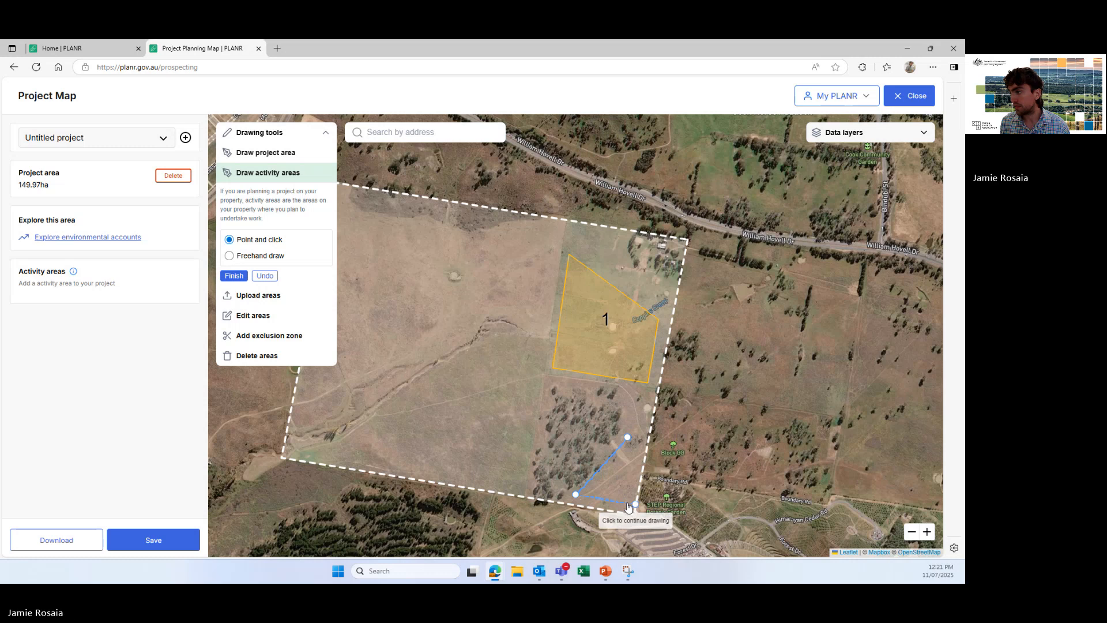
{"action": "left_click", "coordinate": [626, 503]}
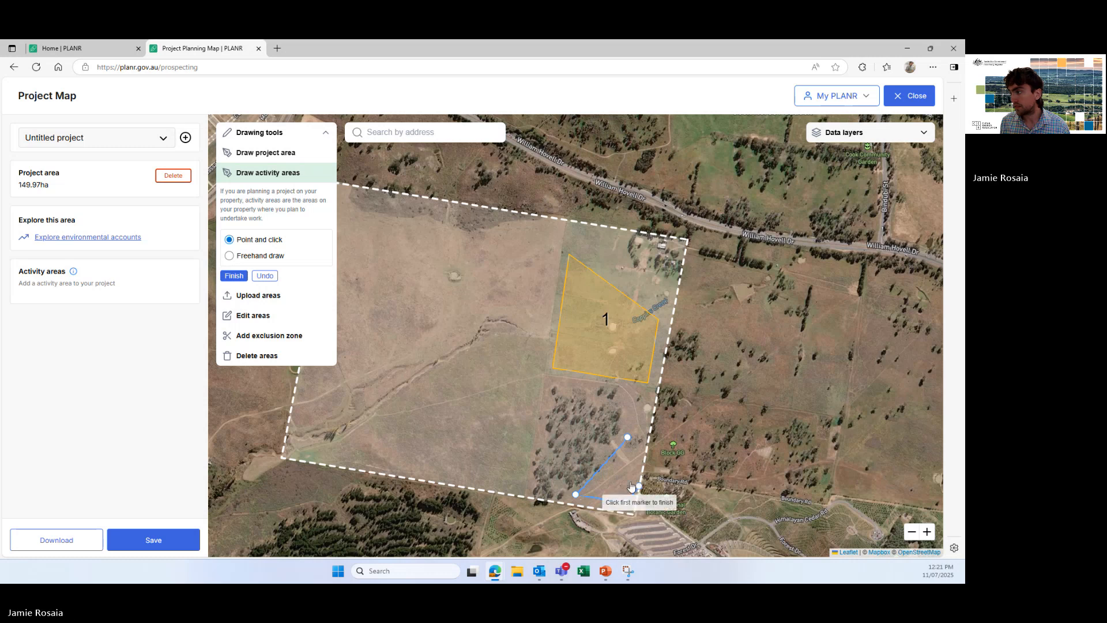
{"action": "left_click", "coordinate": [632, 441]}
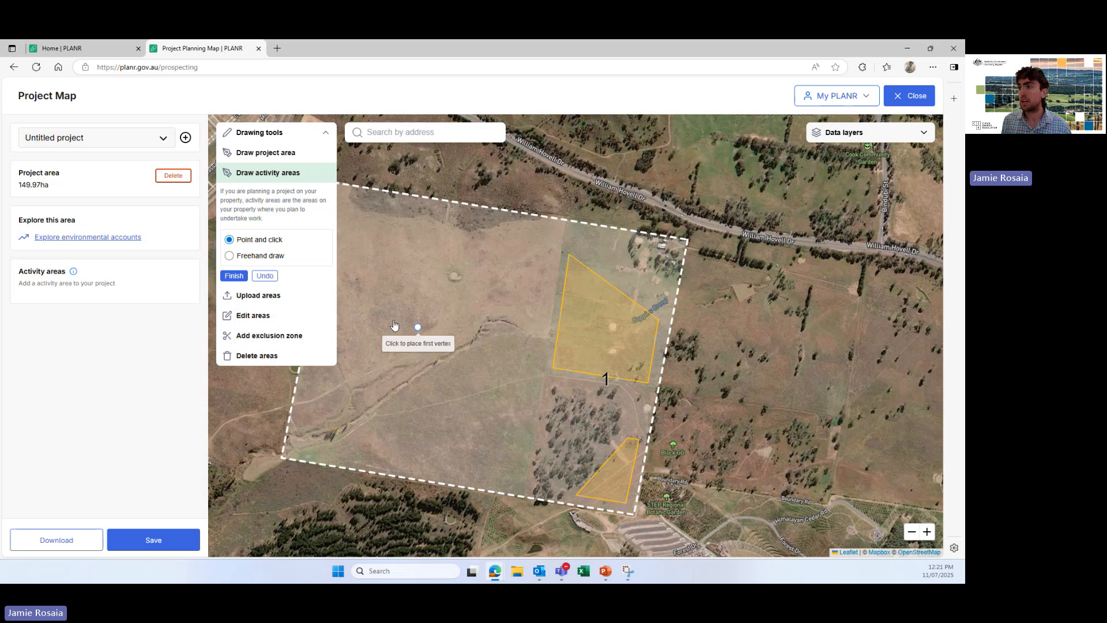
{"action": "left_click", "coordinate": [240, 275]}
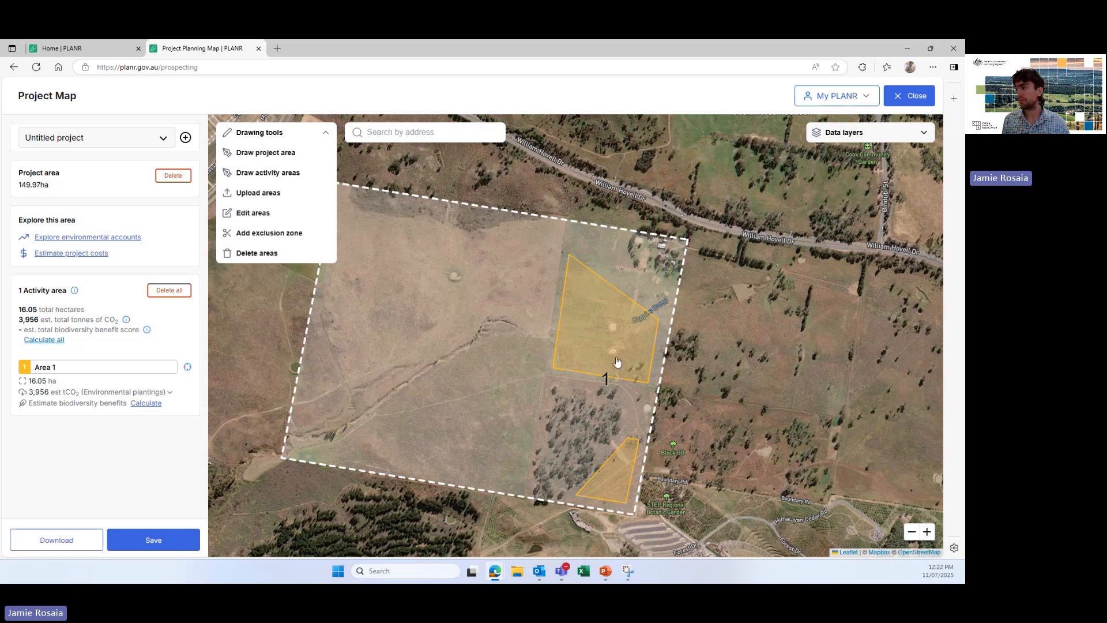
Cut a circular exclusion zone out of the eastern activity area around the northern of its two dams, and finish it.
{"action": "scroll", "coordinate": [617, 363], "scroll_direction": "up", "scroll_amount": 1}
{"action": "scroll", "coordinate": [614, 375], "scroll_direction": "down", "scroll_amount": 1}
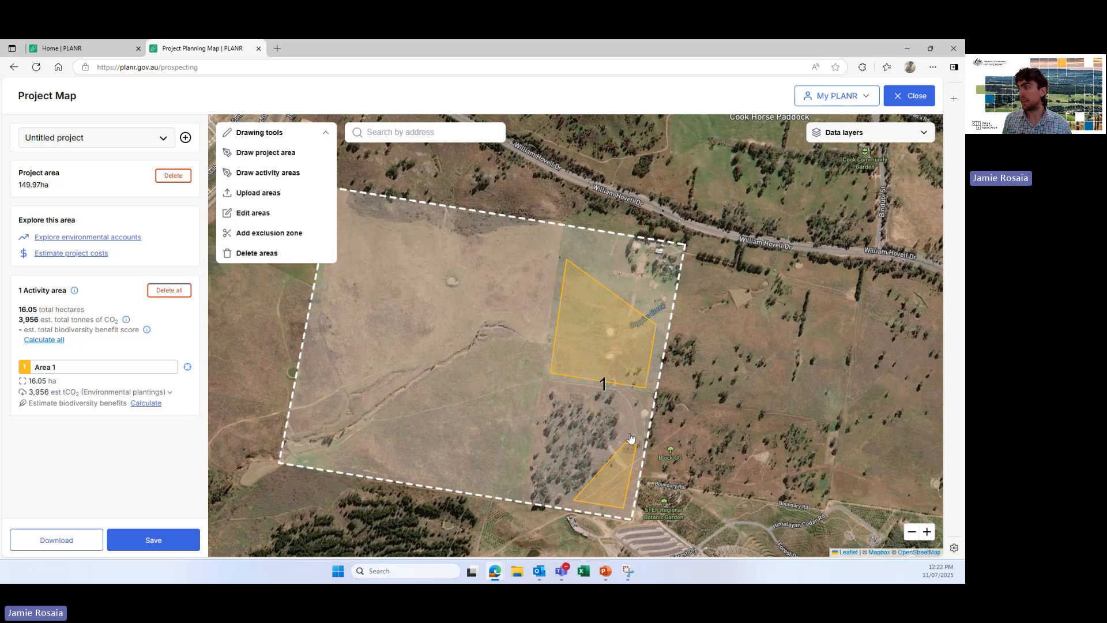
{"action": "scroll", "coordinate": [631, 415], "scroll_direction": "up", "scroll_amount": 1}
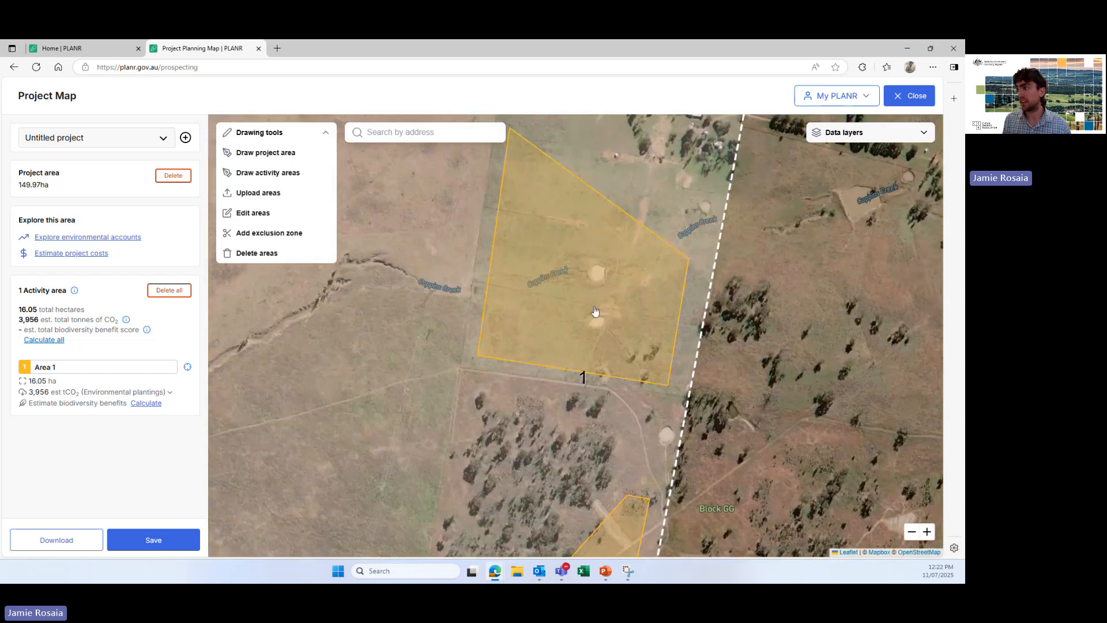
{"action": "left_click_drag", "start_coordinate": [628, 292], "coordinate": [623, 324]}
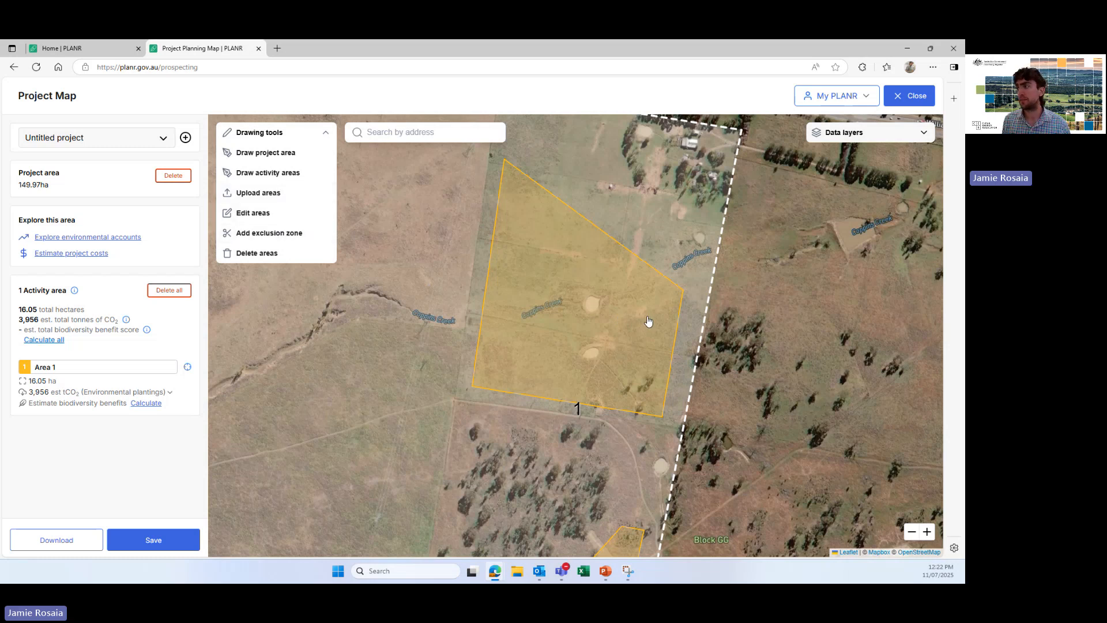
{"action": "left_click", "coordinate": [261, 235]}
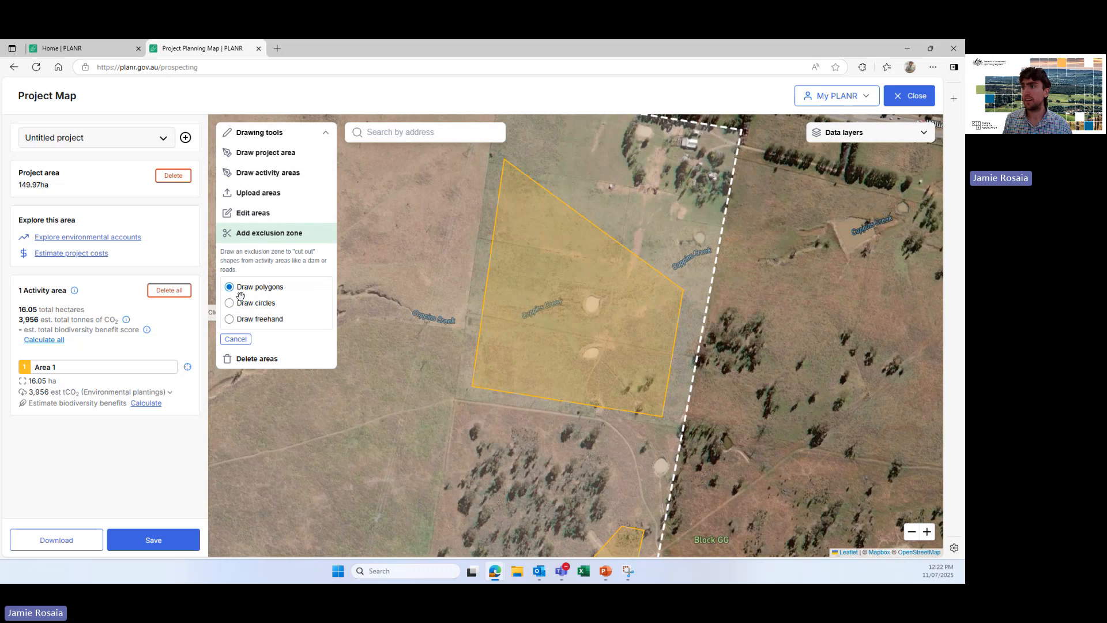
{"action": "left_click", "coordinate": [230, 303]}
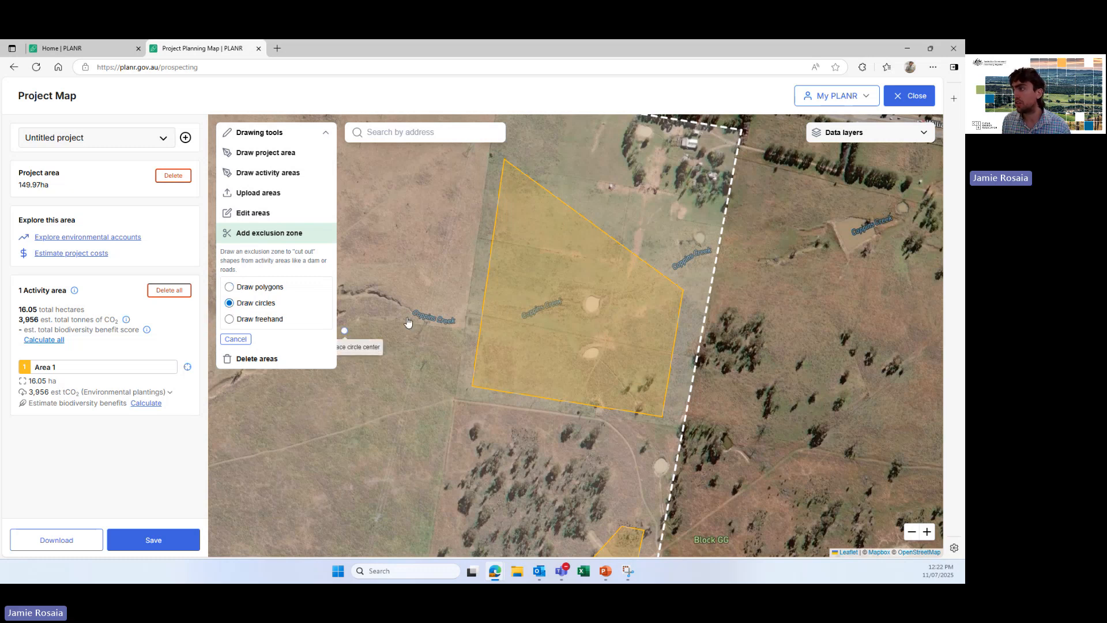
{"action": "left_click", "coordinate": [592, 304]}
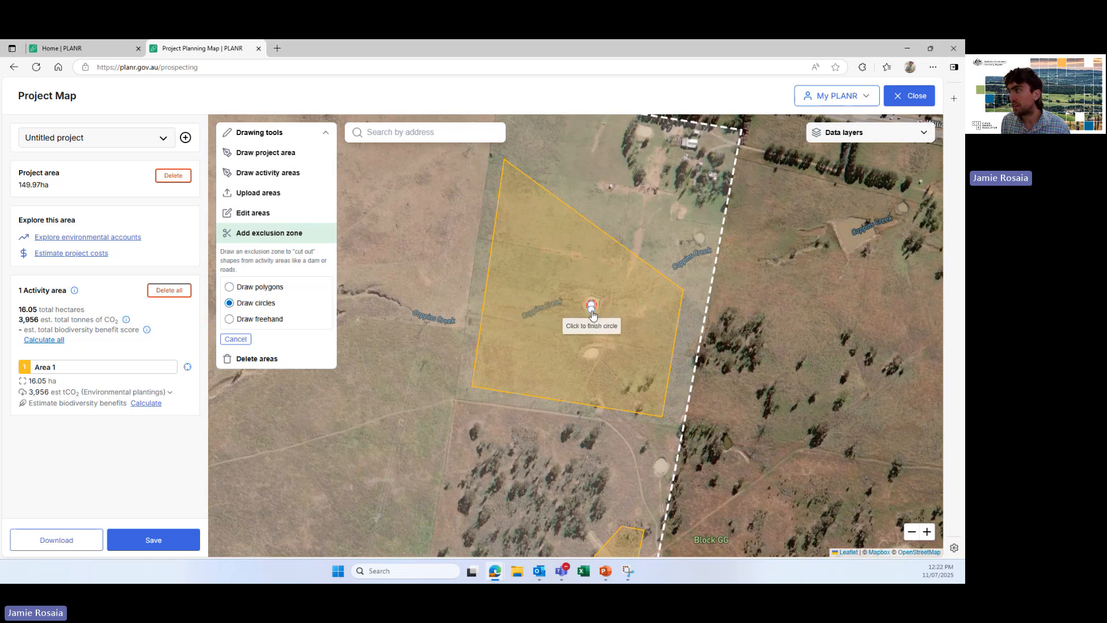
{"action": "left_click", "coordinate": [593, 312]}
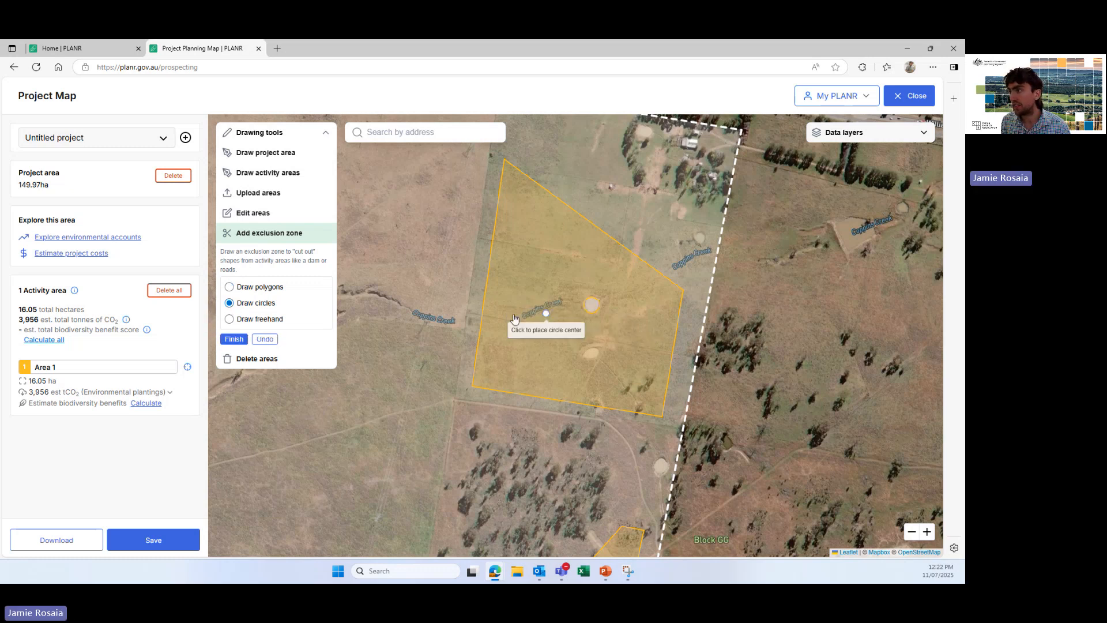
{"action": "left_click", "coordinate": [236, 340]}
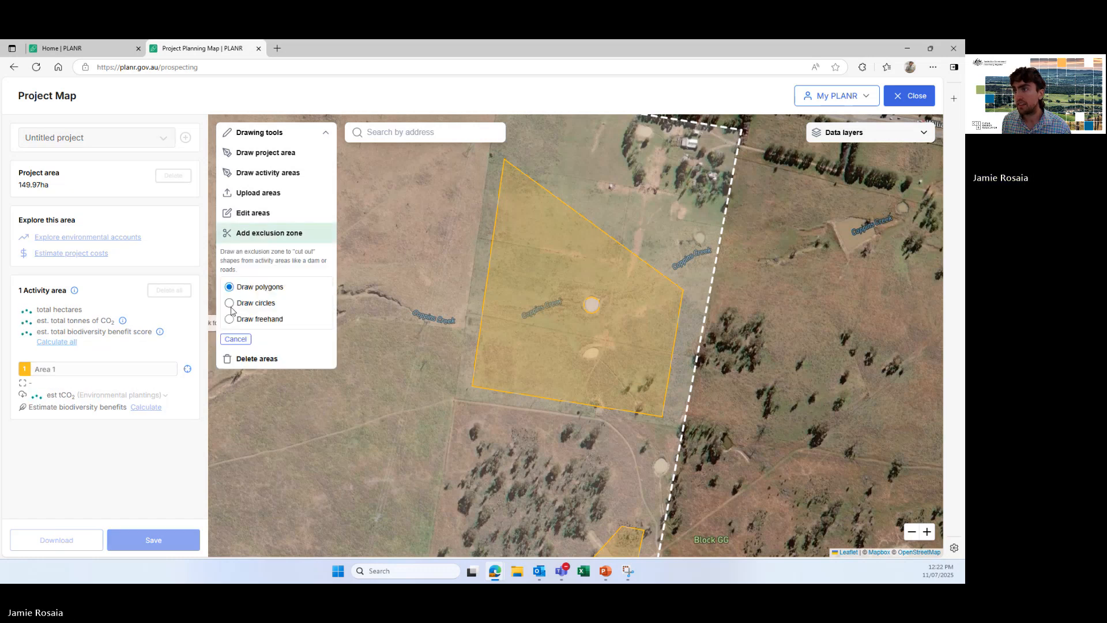
Cut a second circular exclusion zone around the southern dam in the same activity area and finish it.
{"action": "left_click", "coordinate": [230, 304]}
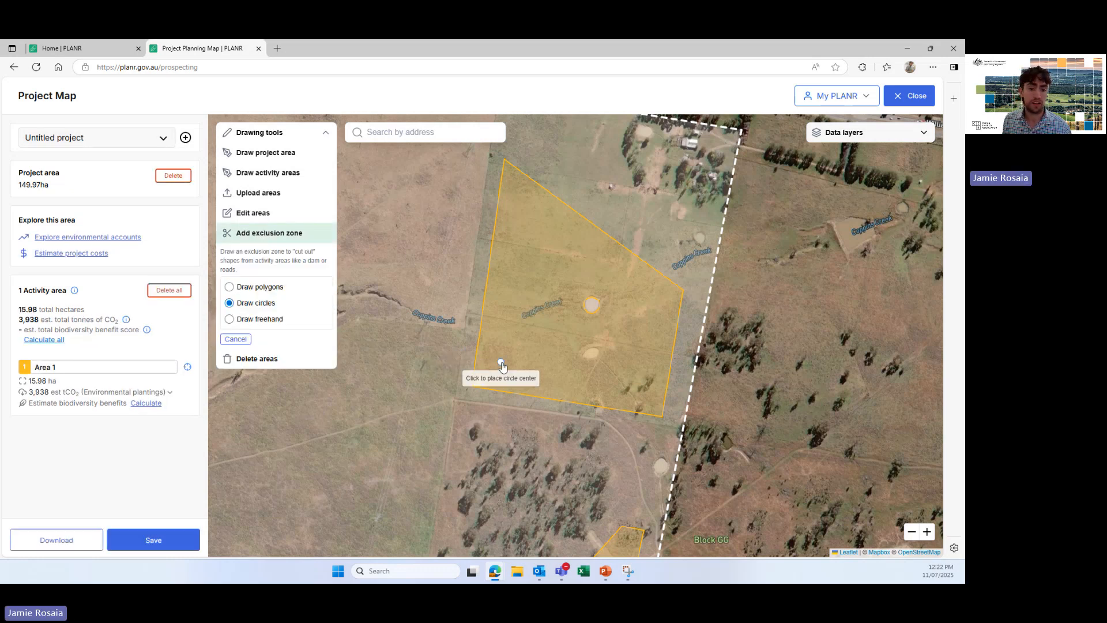
{"action": "left_click", "coordinate": [593, 354]}
{"action": "left_click", "coordinate": [595, 362]}
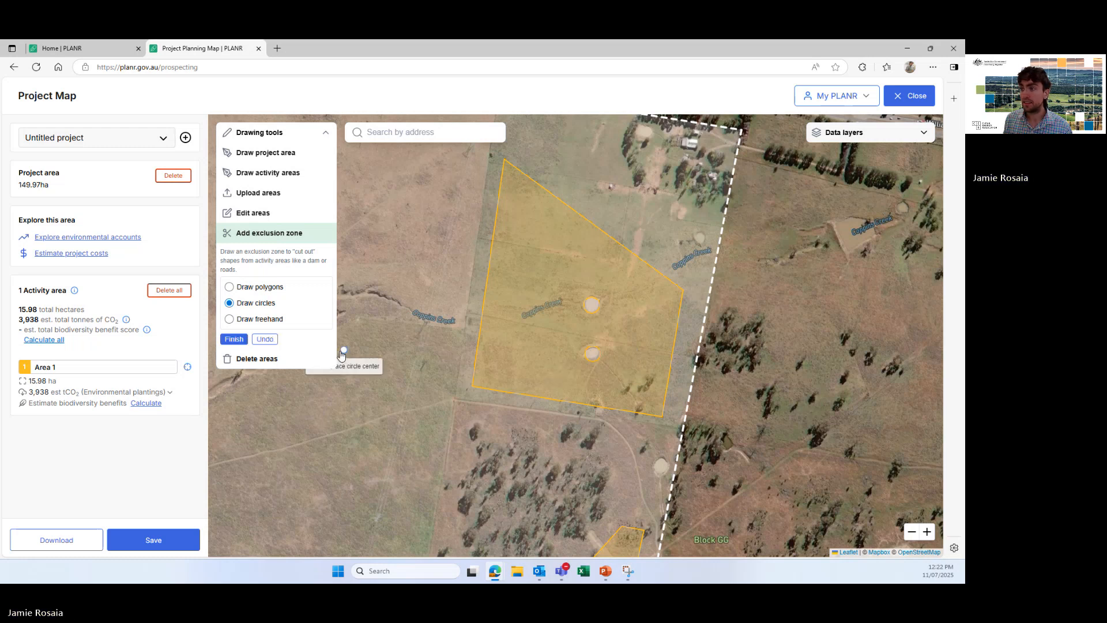
{"action": "left_click", "coordinate": [236, 339]}
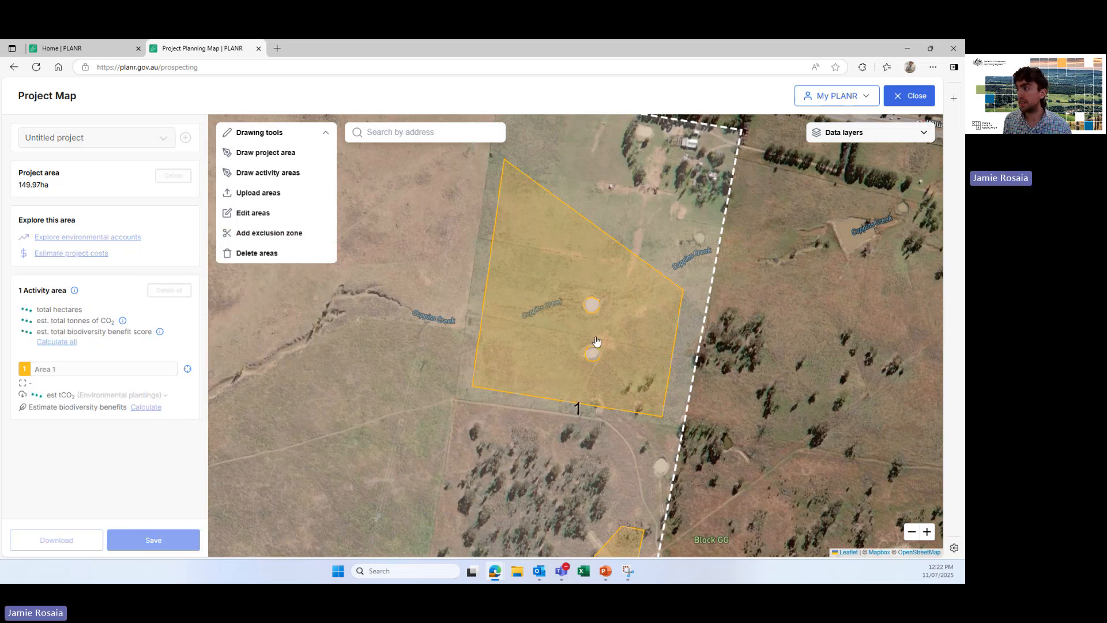
Cut a polygon exclusion zone around the elongated tree clump near the southeast corner of the activity area north of the tree block.
{"action": "left_click_drag", "start_coordinate": [634, 364], "coordinate": [570, 343]}
{"action": "scroll", "coordinate": [570, 344], "scroll_direction": "up", "scroll_amount": 2}
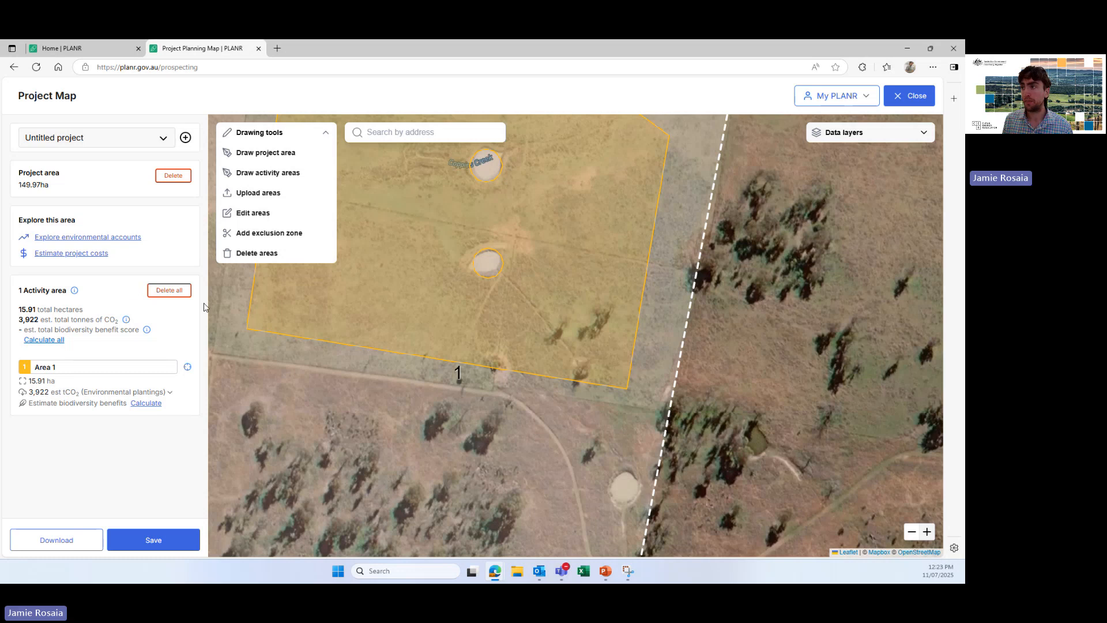
{"action": "left_click", "coordinate": [271, 233]}
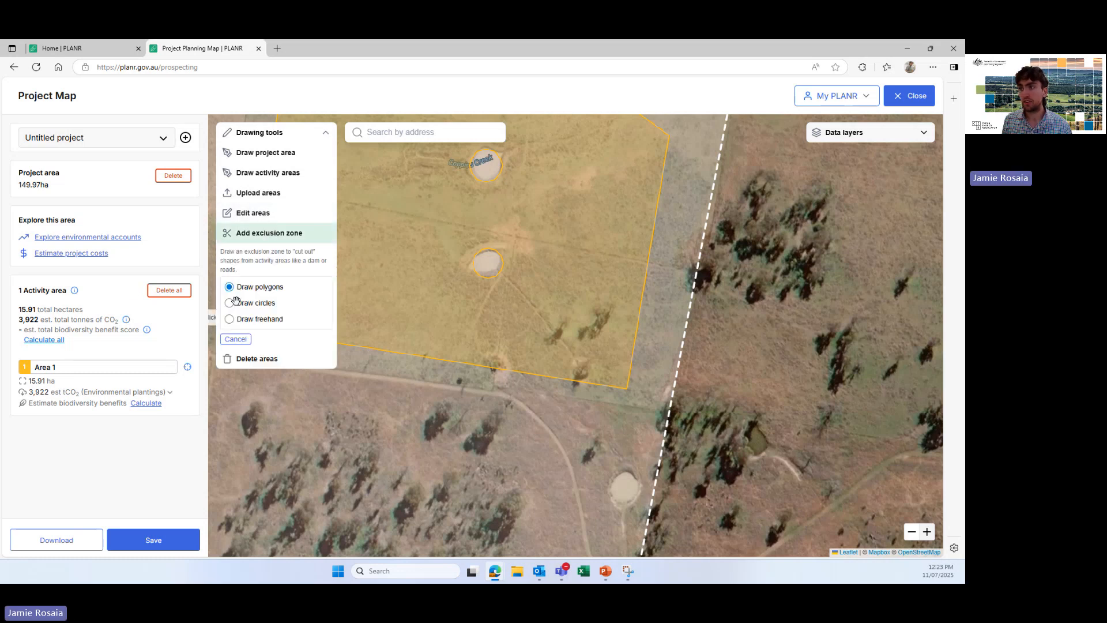
{"action": "left_click", "coordinate": [581, 340]}
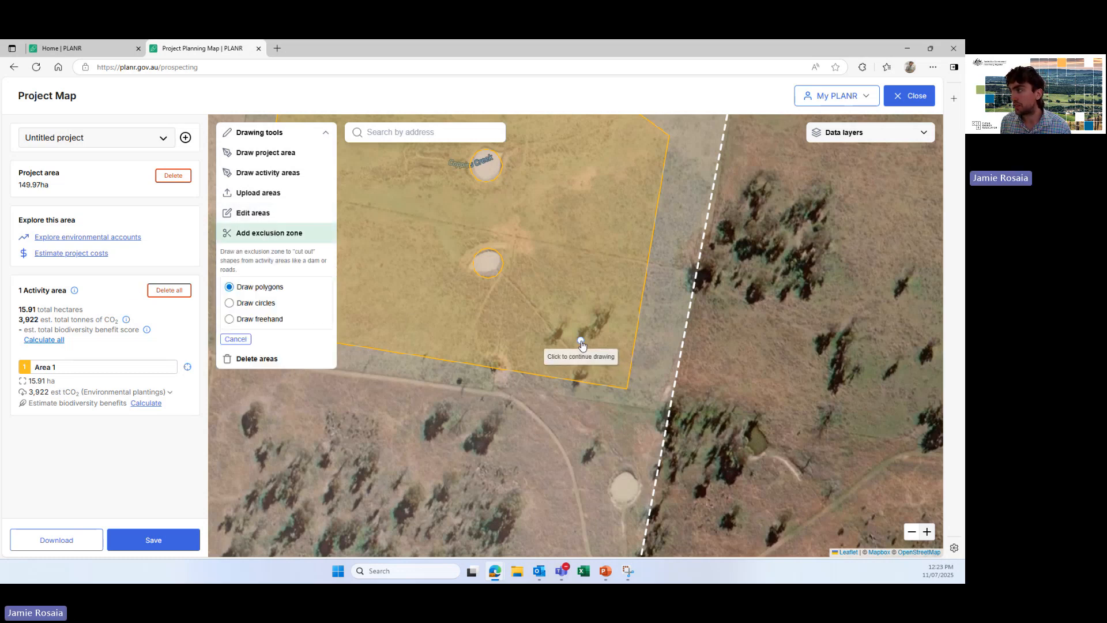
{"action": "left_click", "coordinate": [599, 339]}
{"action": "left_click", "coordinate": [611, 309]}
{"action": "left_click", "coordinate": [600, 309]}
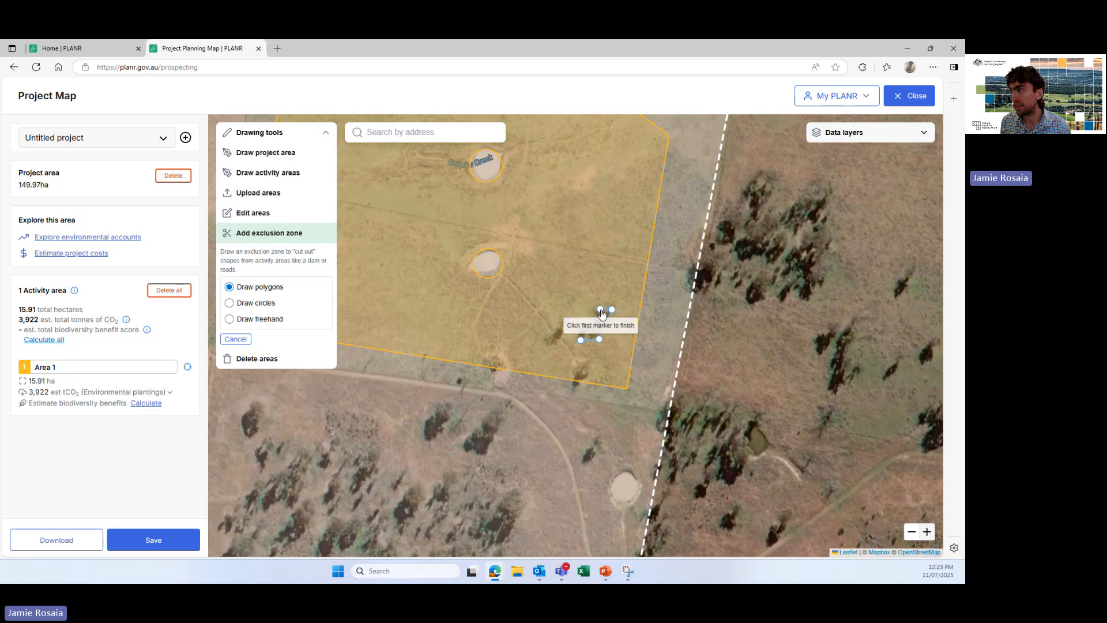
{"action": "left_click", "coordinate": [596, 310]}
{"action": "left_click", "coordinate": [592, 325]}
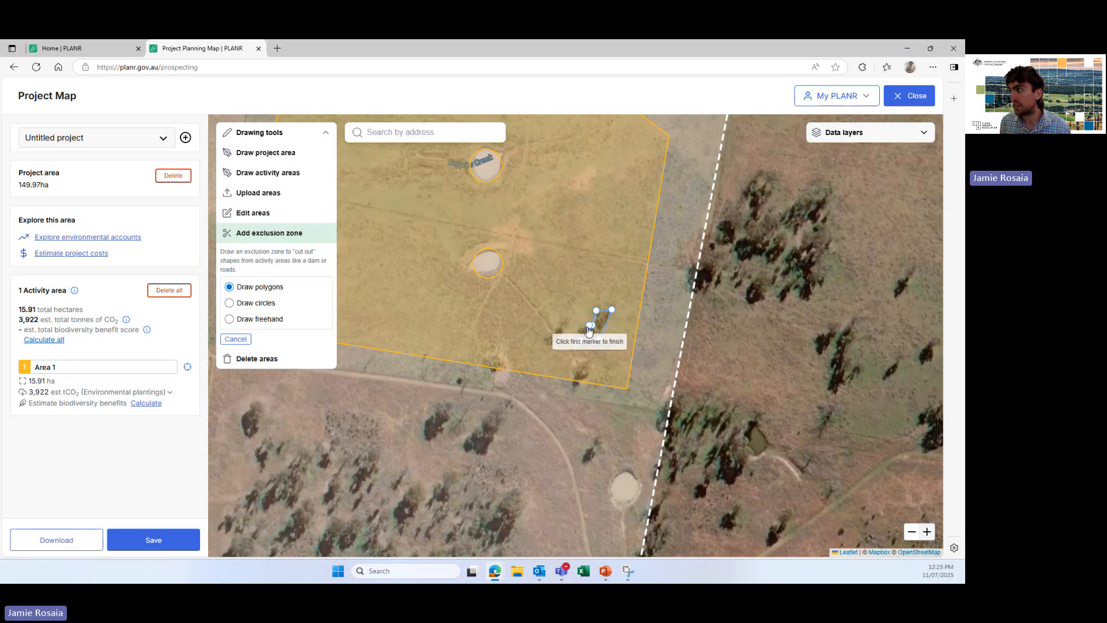
{"action": "left_click", "coordinate": [578, 328]}
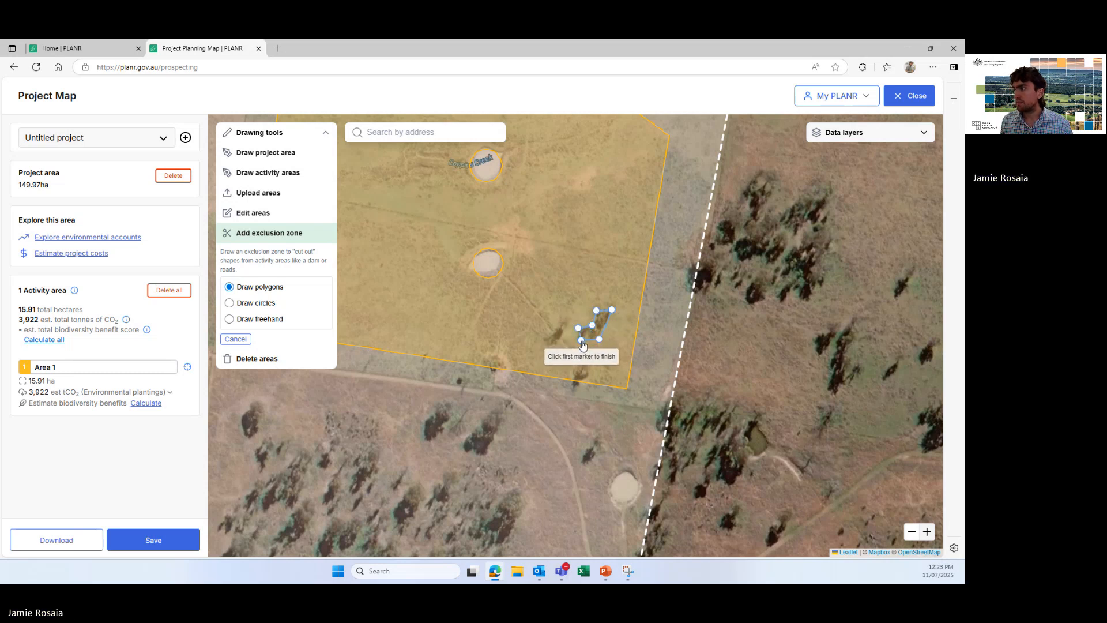
{"action": "left_click", "coordinate": [582, 340]}
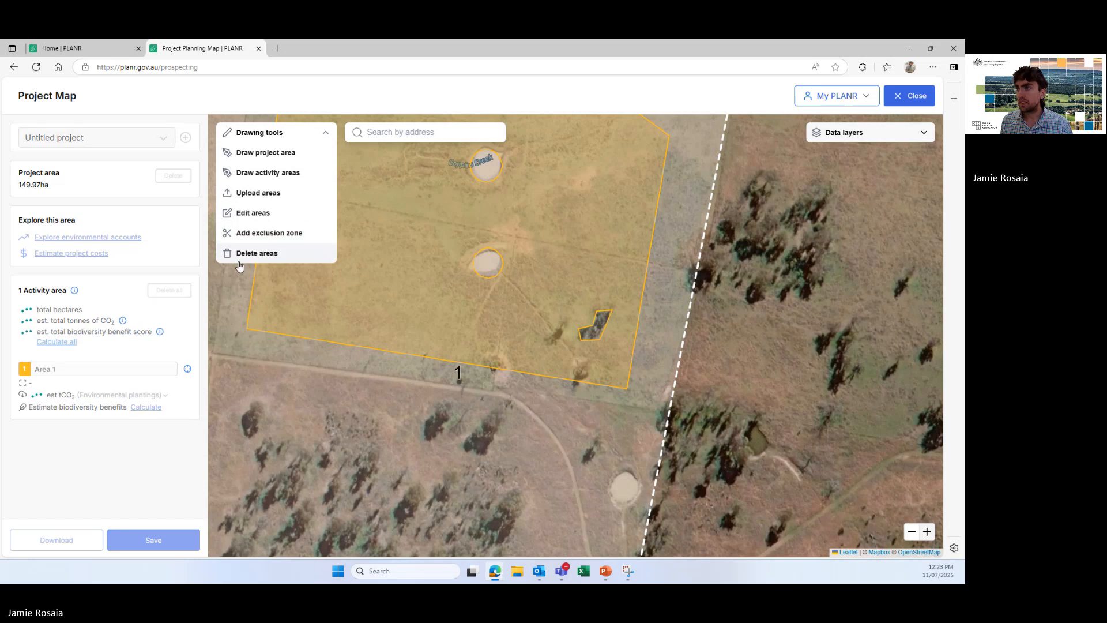
Exclude the small tree just west of the polygon cut-out with a circular exclusion zone and finish it.
{"action": "left_click", "coordinate": [254, 233]}
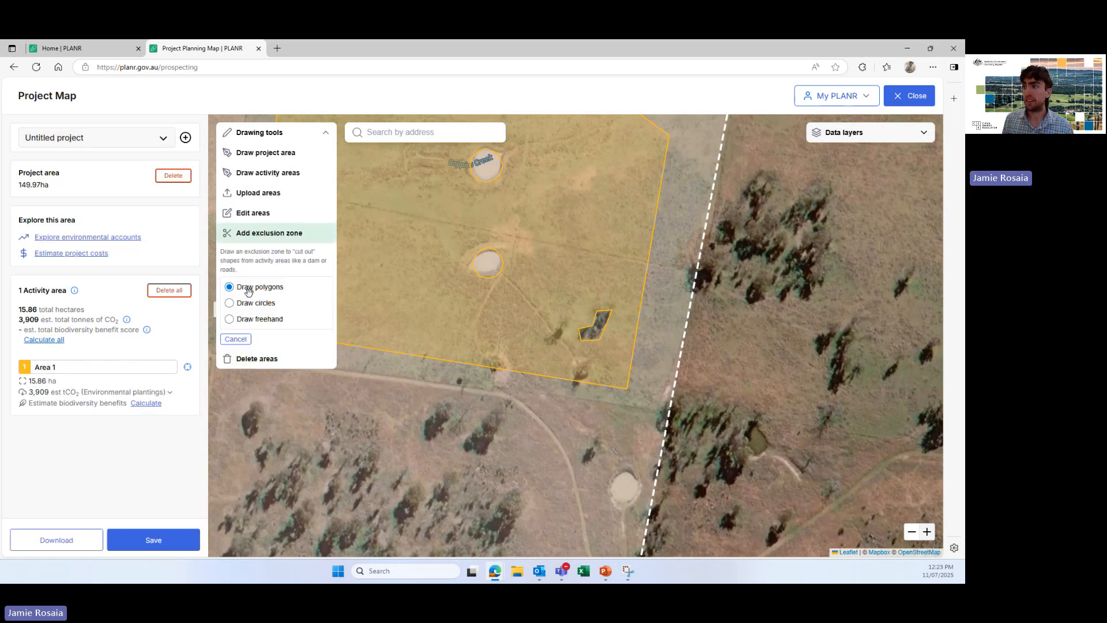
{"action": "left_click", "coordinate": [229, 303]}
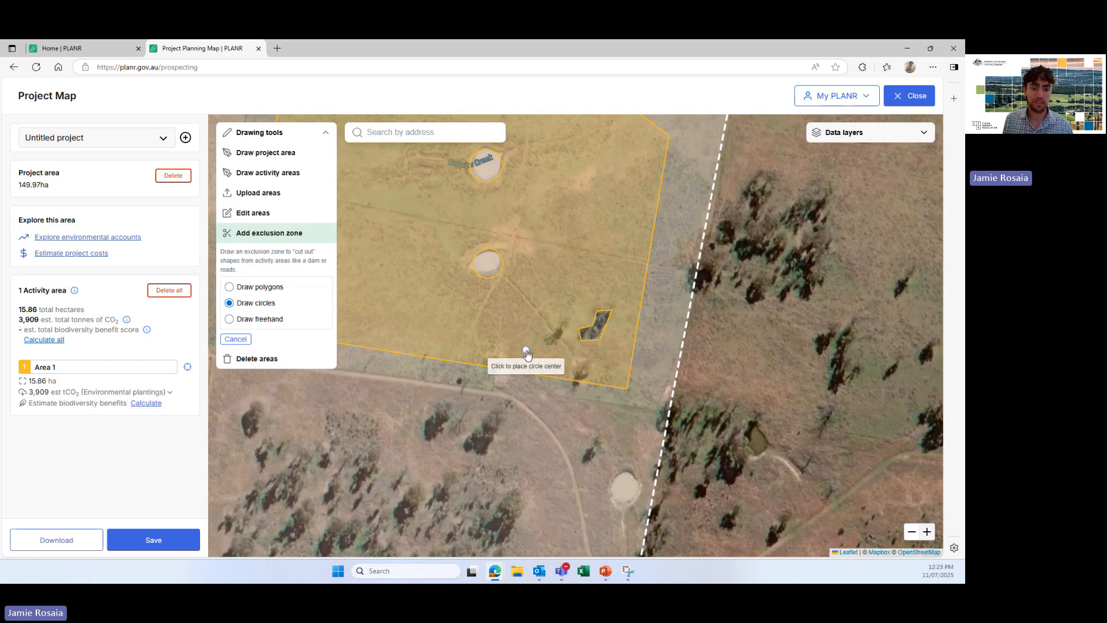
{"action": "left_click", "coordinate": [555, 335]}
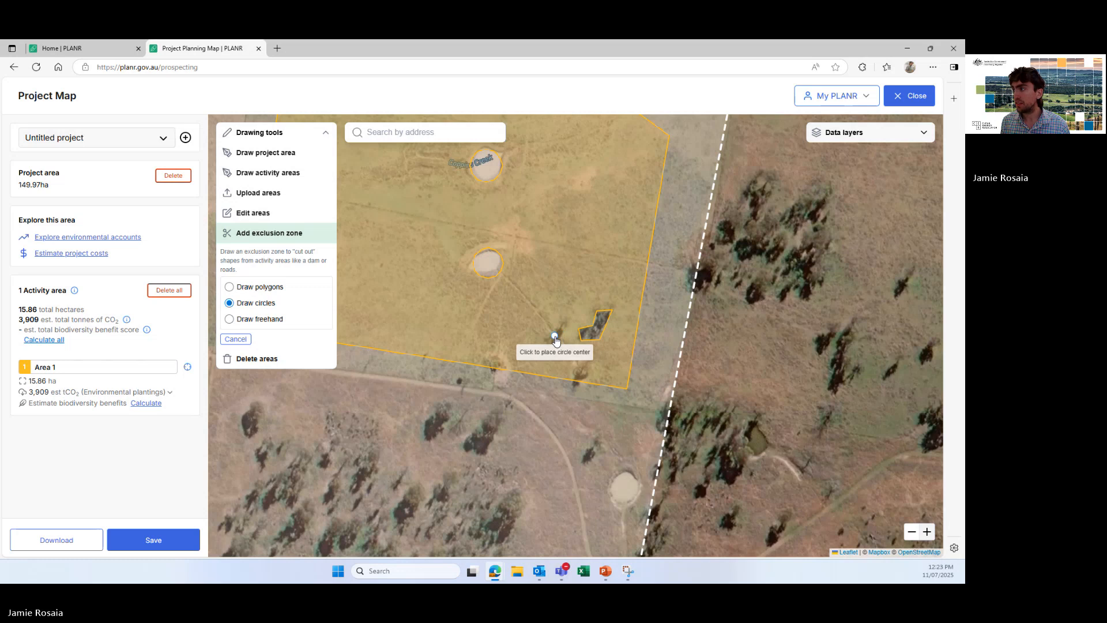
{"action": "left_click", "coordinate": [558, 341]}
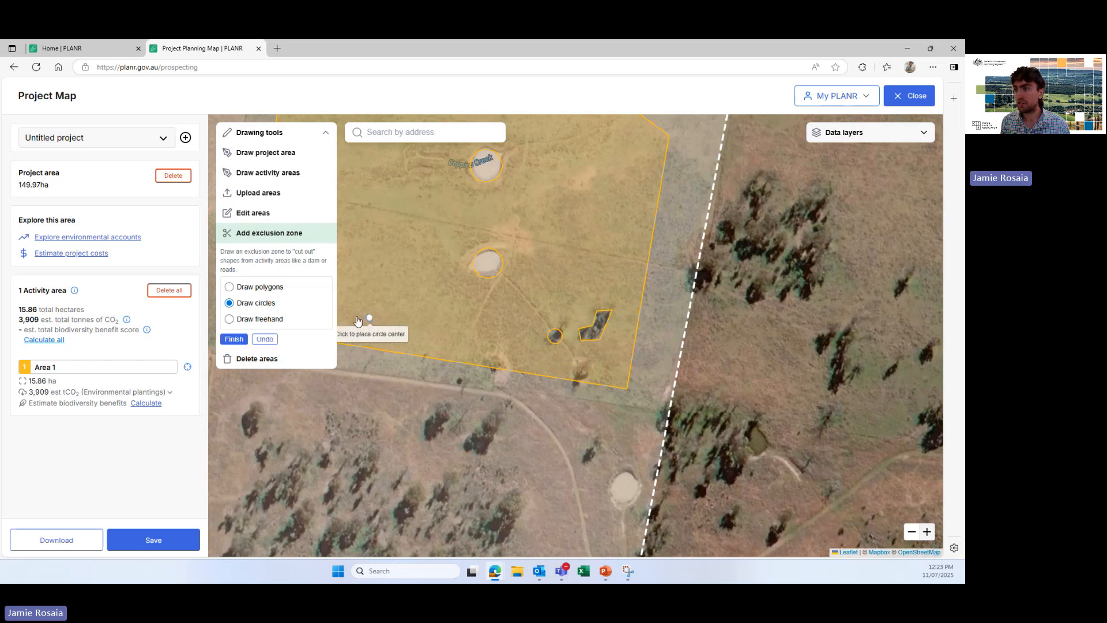
{"action": "left_click", "coordinate": [235, 338]}
Exclude the tree on the activity area's southern edge, south of the polygon cut-out, with a circular exclusion zone and finish it.
{"action": "left_click", "coordinate": [239, 233]}
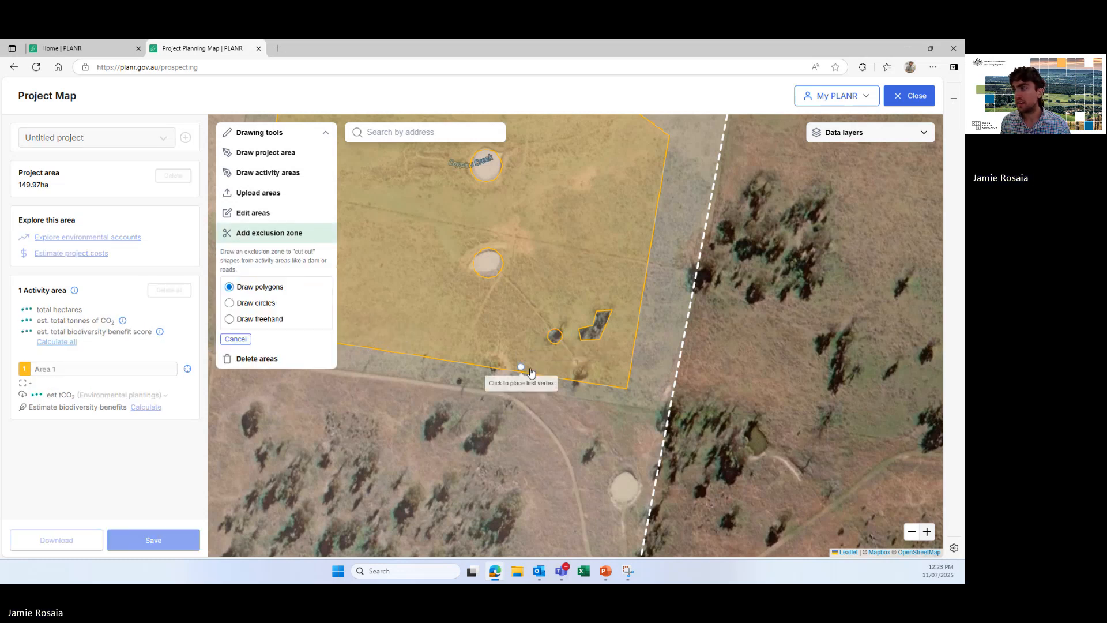
{"action": "left_click", "coordinate": [580, 369]}
{"action": "left_click", "coordinate": [583, 378]}
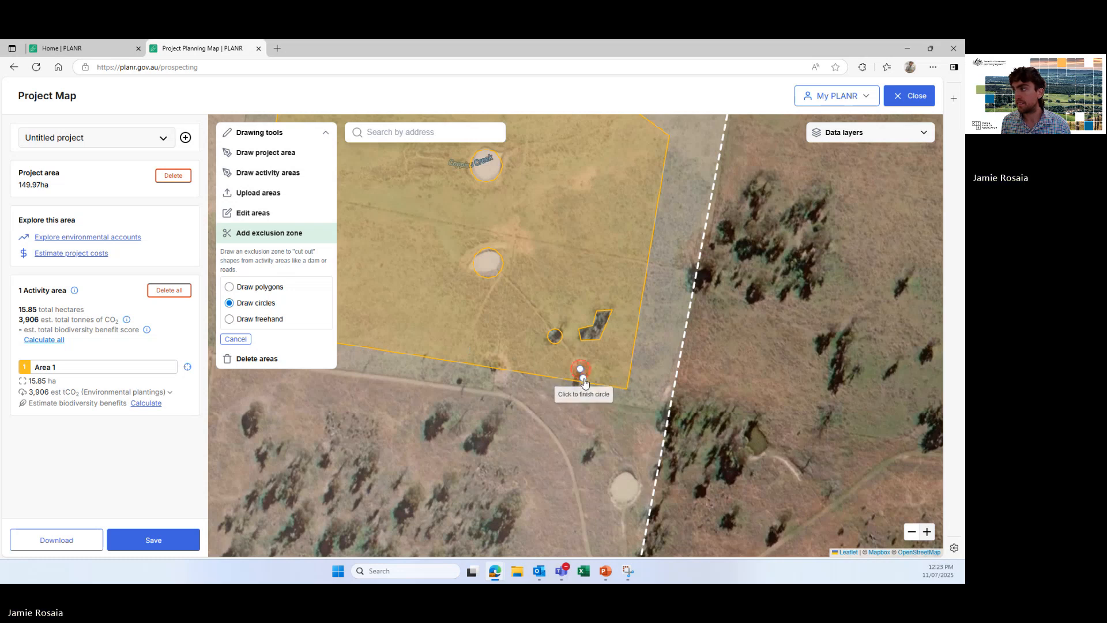
{"action": "left_click", "coordinate": [235, 339]}
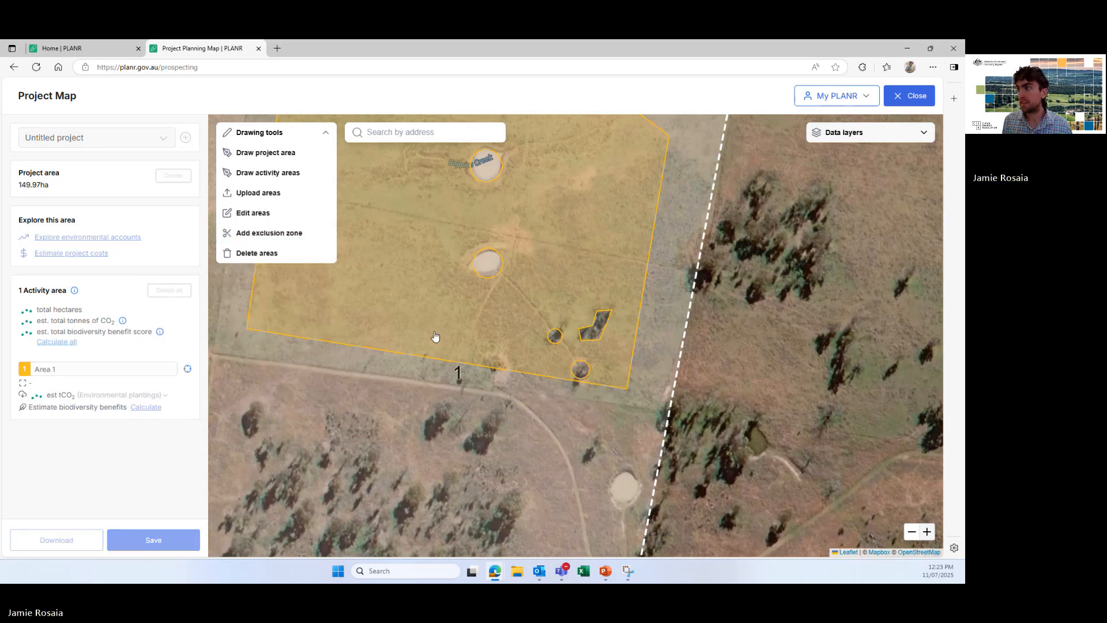
Start a polygon exclusion zone in the triangular activity patch, tracing the diagonal track's southeastern side from the eastern edge to the southwest corner.
{"action": "scroll", "coordinate": [436, 338], "scroll_direction": "down", "scroll_amount": 1}
{"action": "left_click_drag", "start_coordinate": [452, 391], "coordinate": [456, 219]}
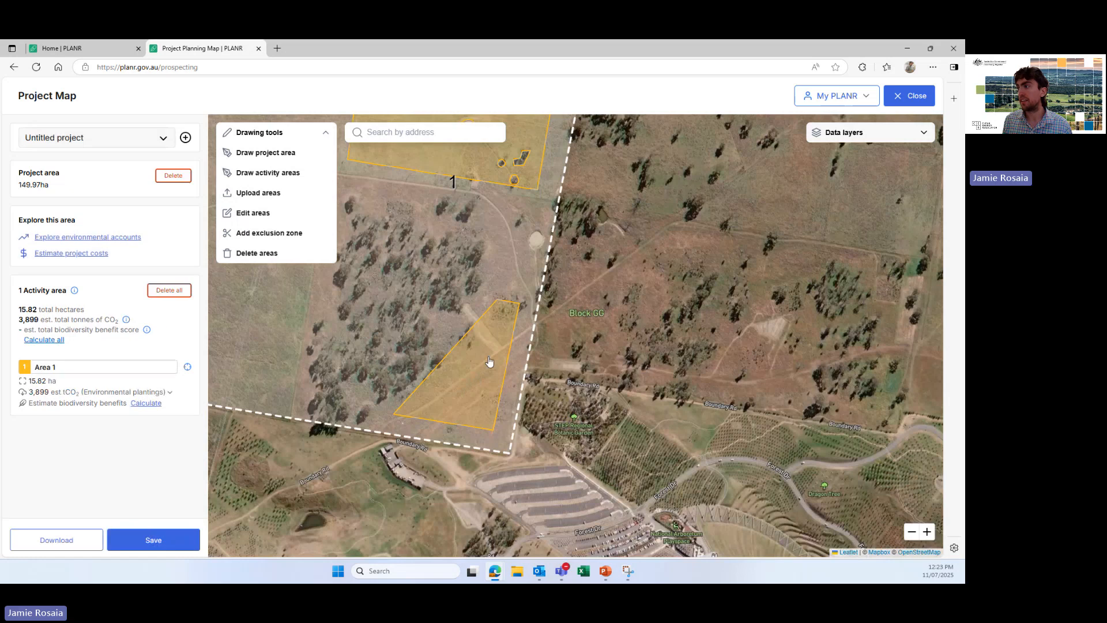
{"action": "scroll", "coordinate": [501, 354], "scroll_direction": "up", "scroll_amount": 1}
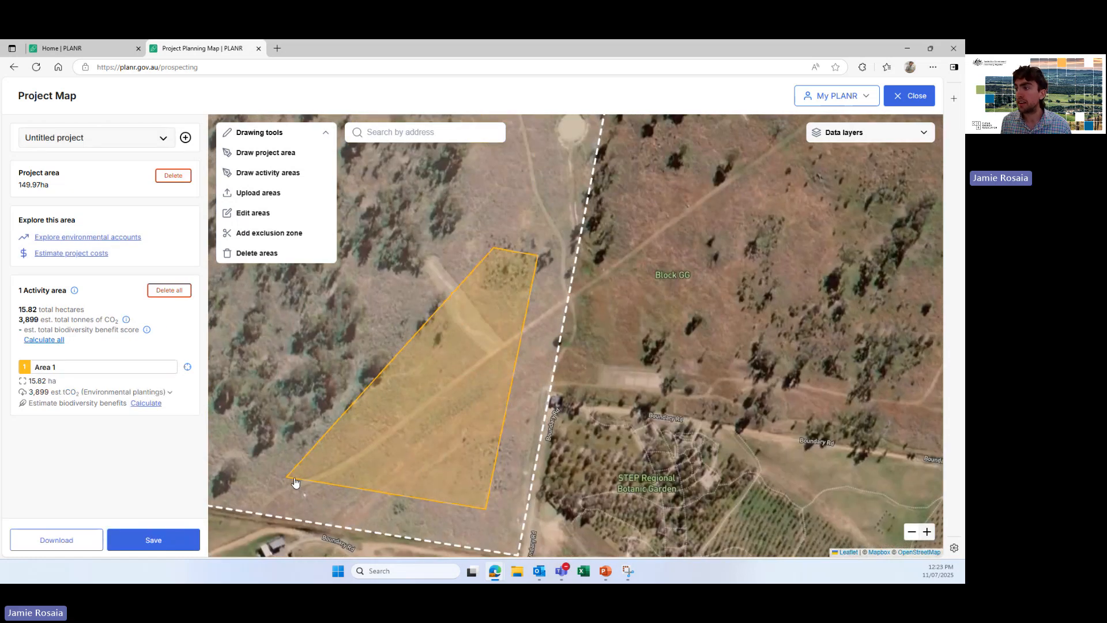
{"action": "left_click", "coordinate": [252, 233]}
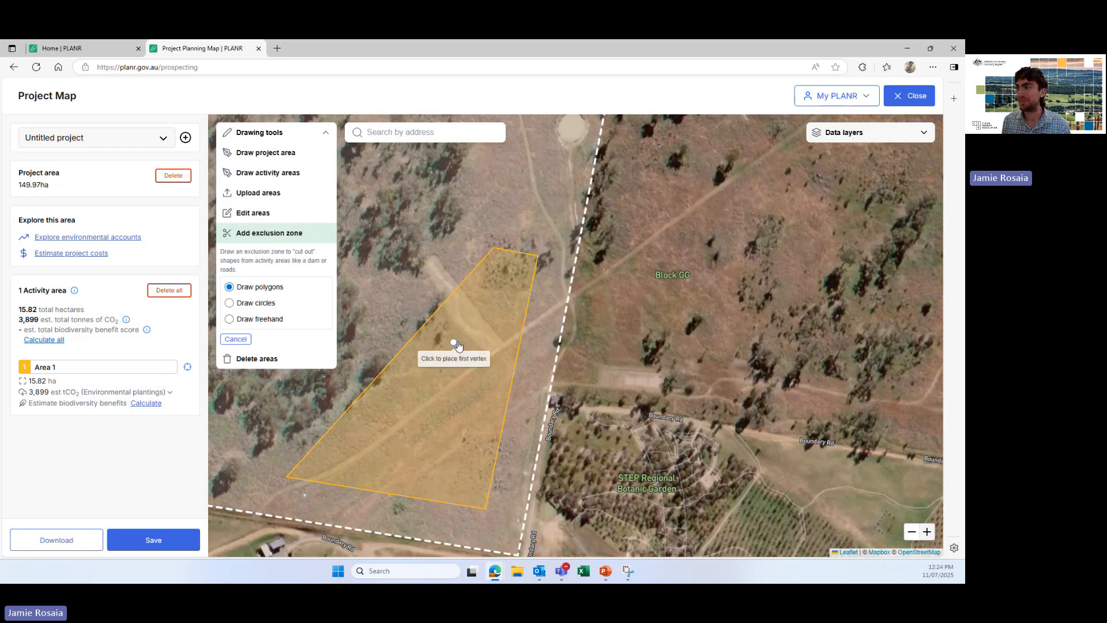
{"action": "left_click", "coordinate": [519, 339]}
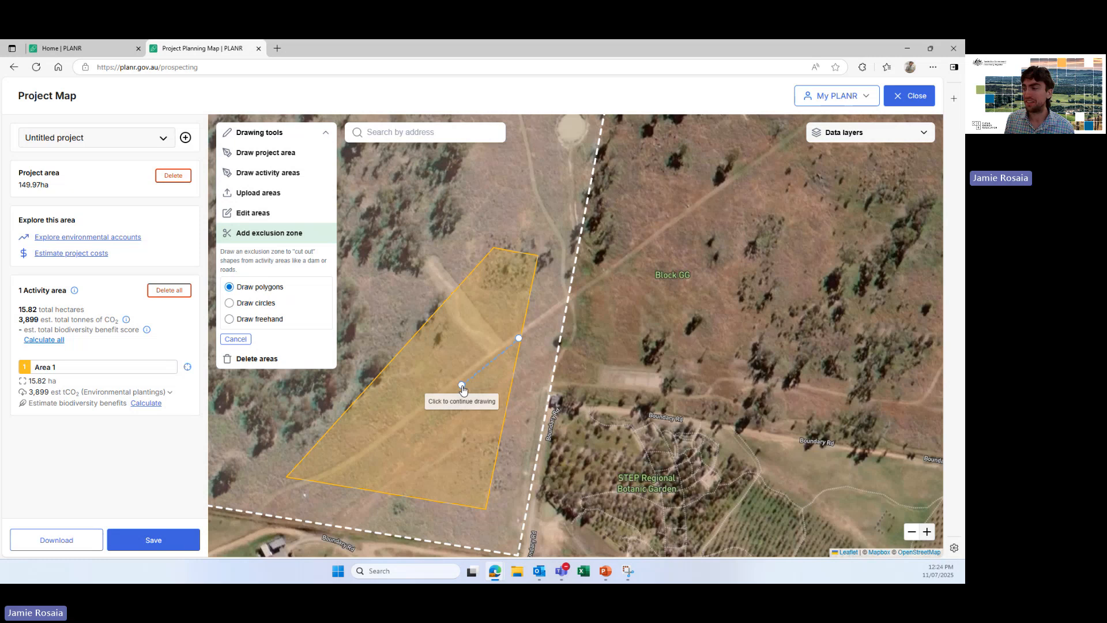
{"action": "left_click", "coordinate": [382, 442]}
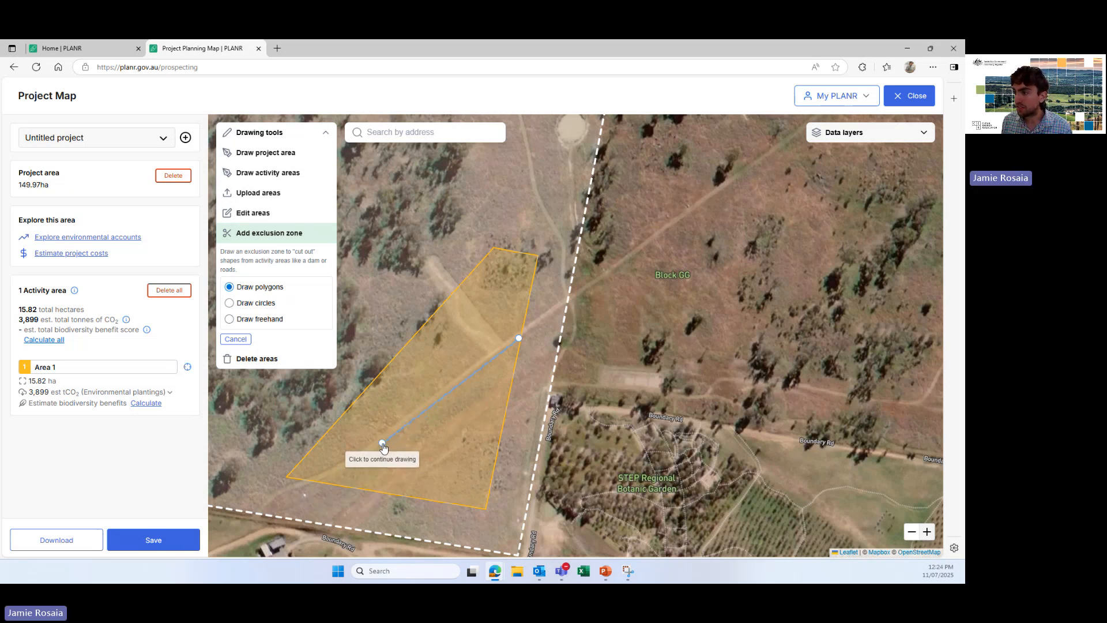
{"action": "left_click", "coordinate": [351, 464]}
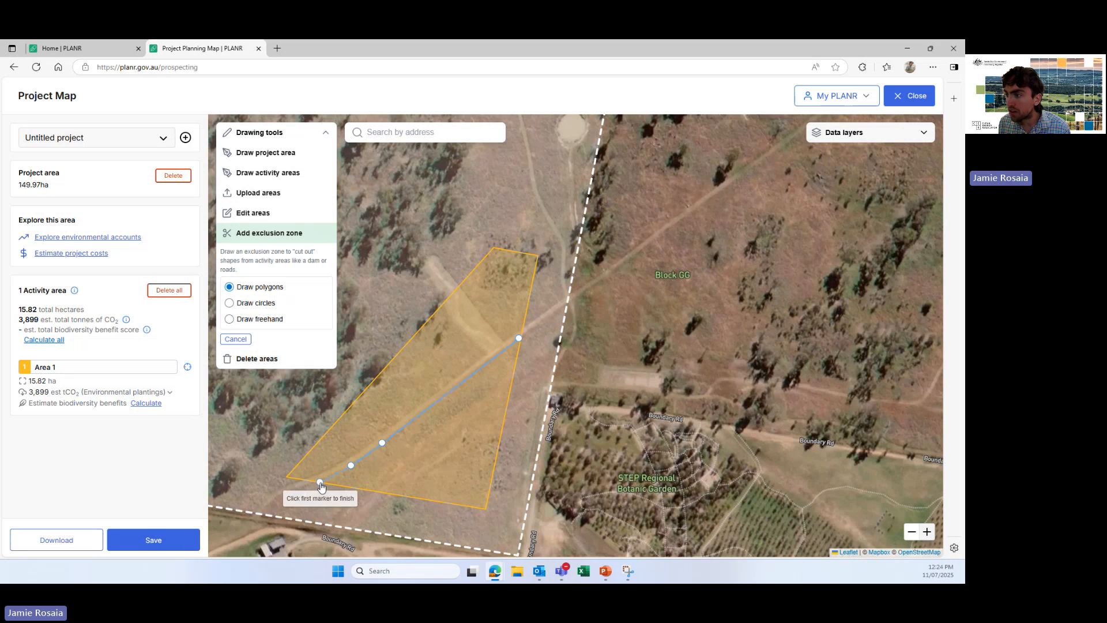
{"action": "left_click", "coordinate": [318, 480]}
{"action": "left_click", "coordinate": [303, 477]}
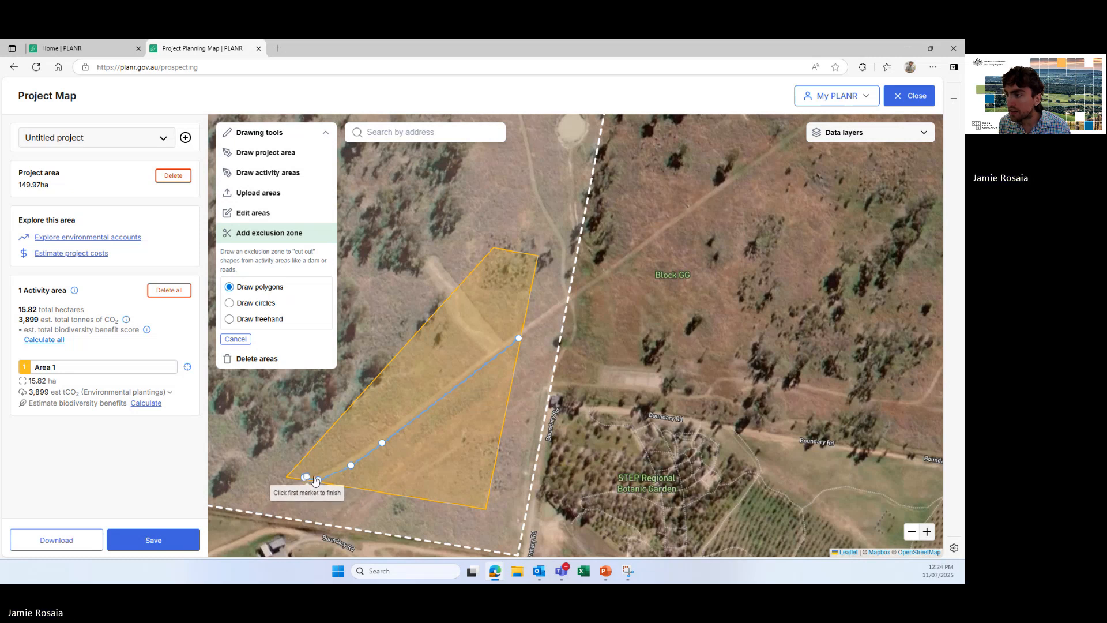
Complete the polygon exclusion zone along the diagonal track's northwestern side, including its branch to the northwest edge, and finish the cut-out.
{"action": "left_click", "coordinate": [345, 460]}
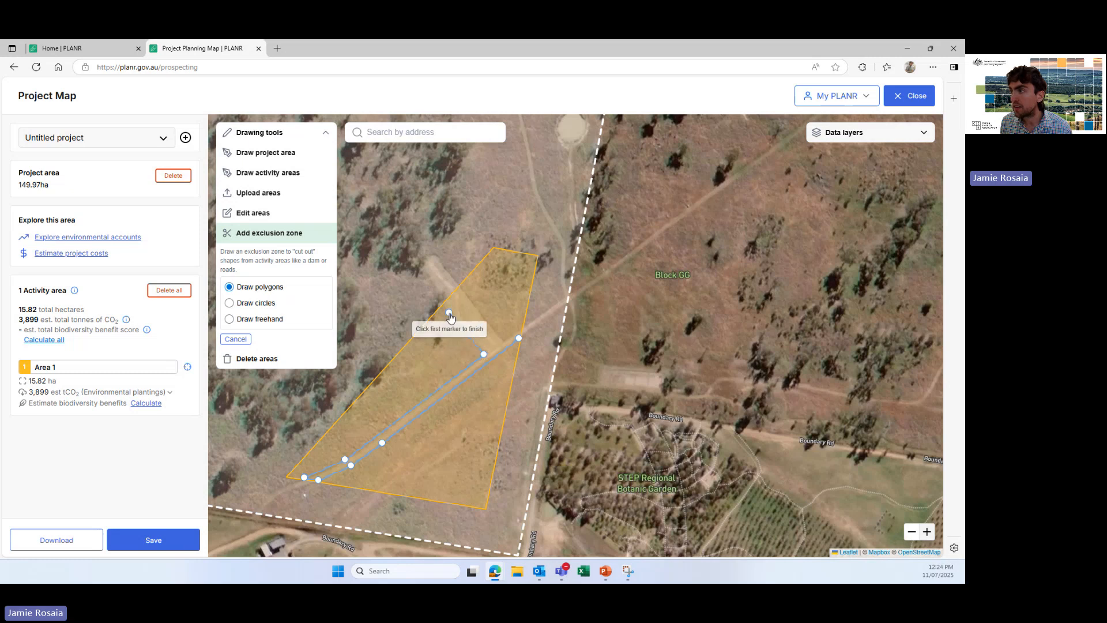
{"action": "left_click", "coordinate": [442, 304]}
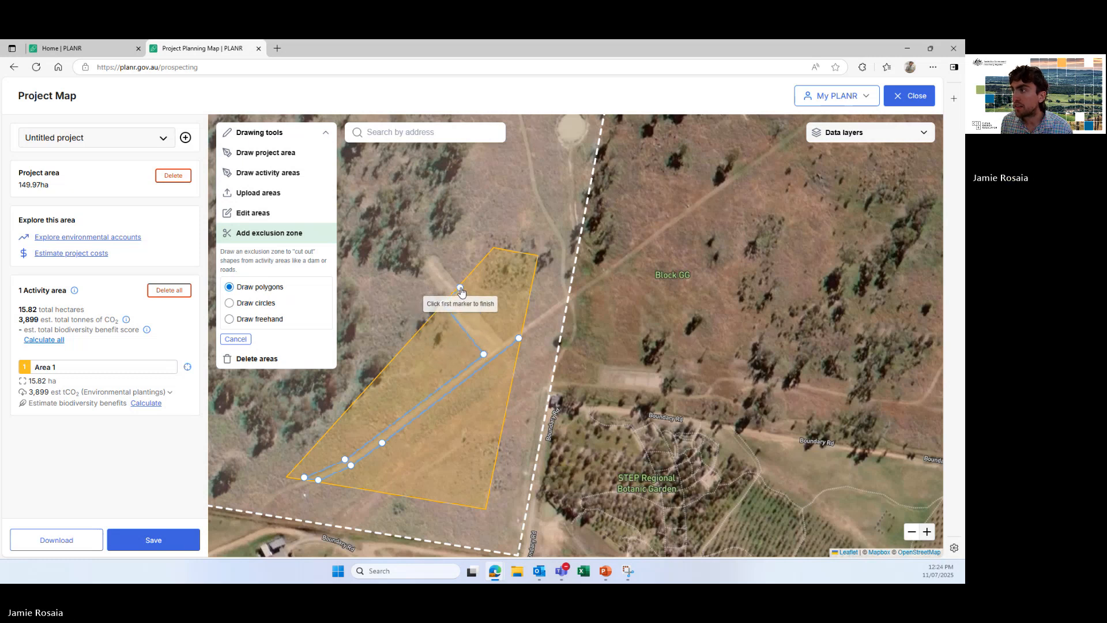
{"action": "left_click", "coordinate": [460, 285]}
{"action": "left_click", "coordinate": [486, 326]}
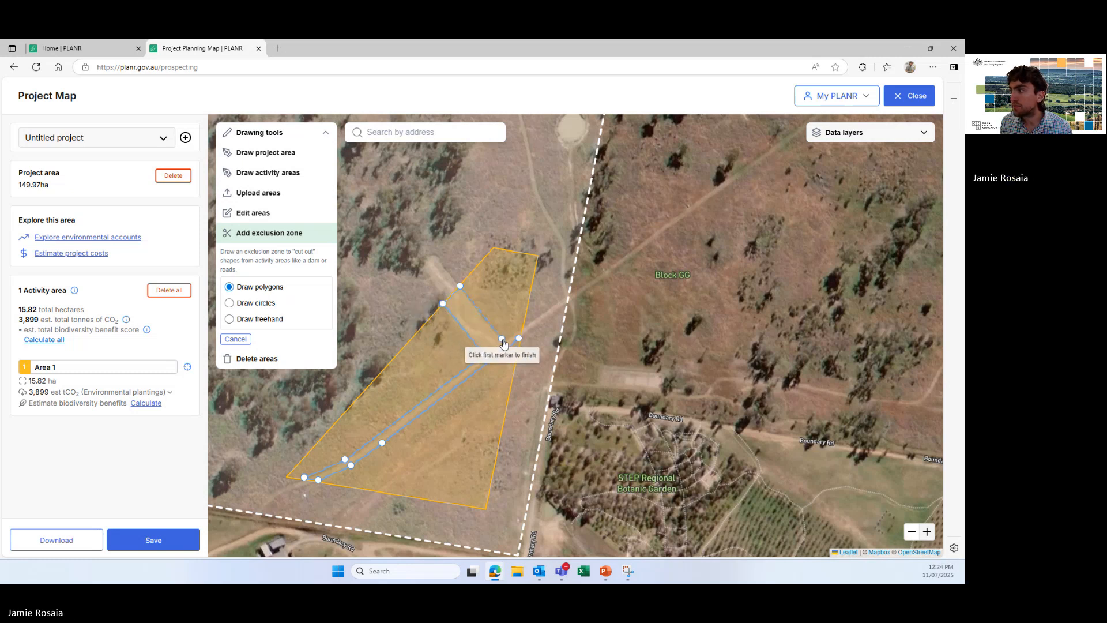
{"action": "left_click", "coordinate": [503, 340]}
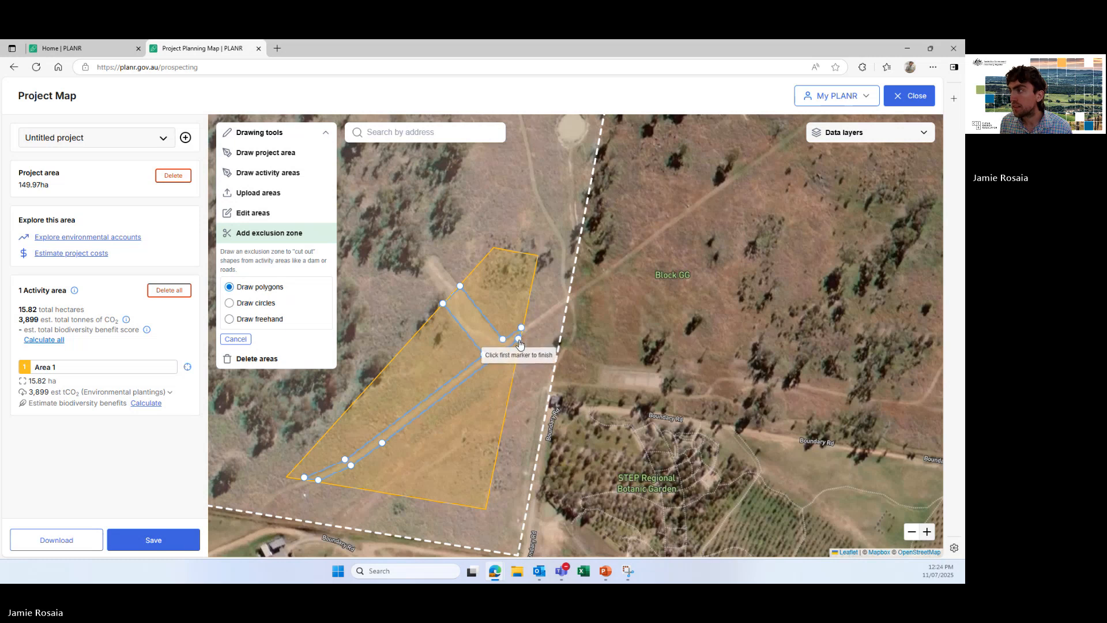
{"action": "left_click", "coordinate": [521, 328]}
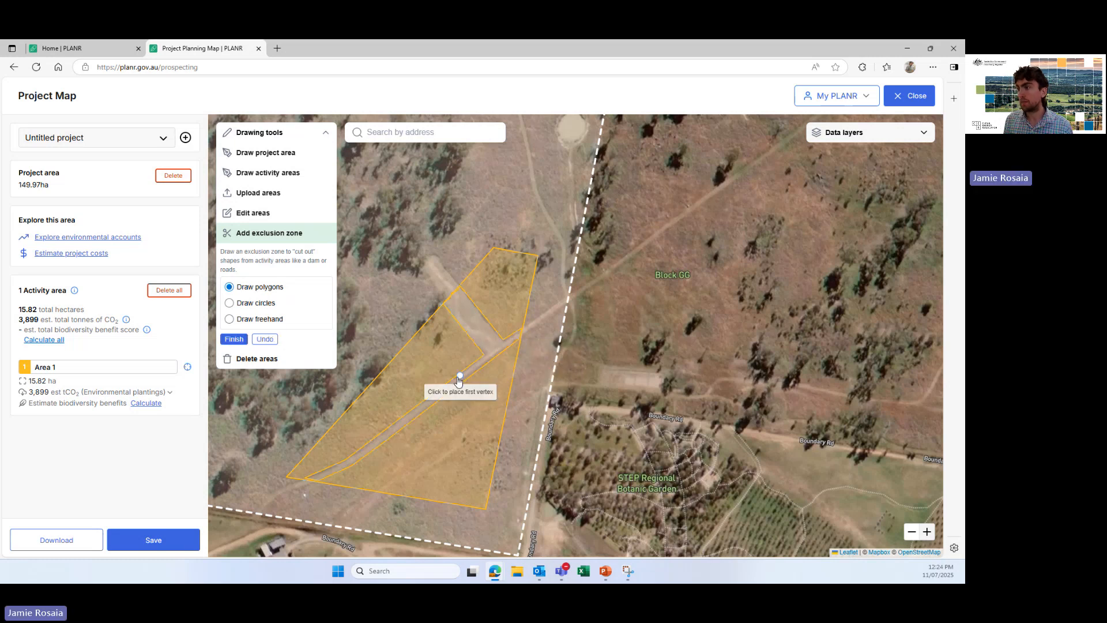
{"action": "left_click", "coordinate": [234, 339]}
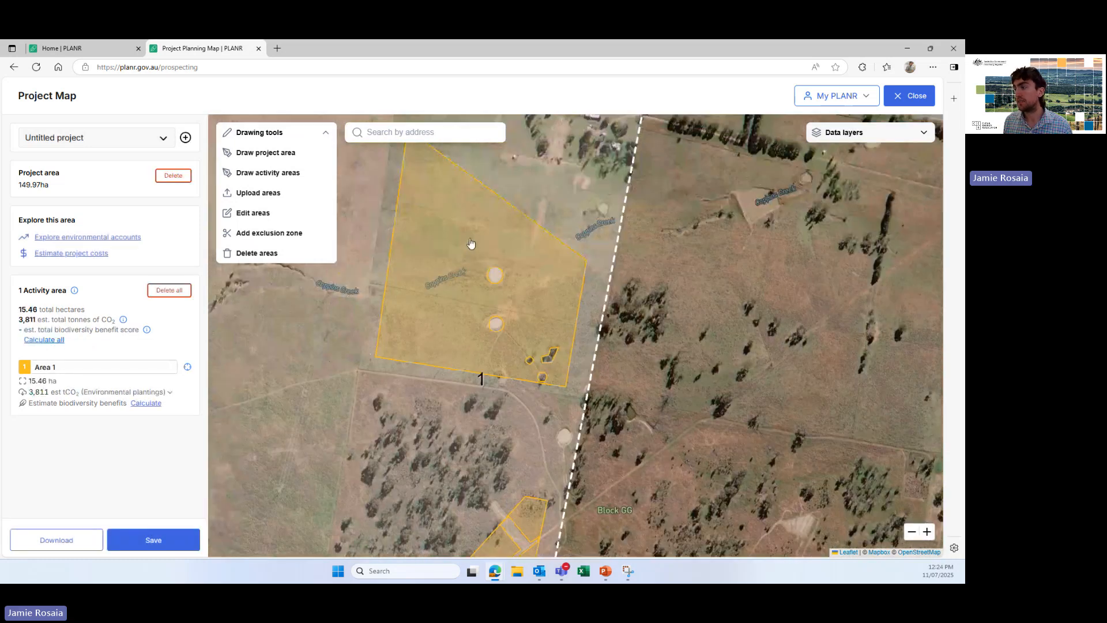
{"action": "left_click_drag", "start_coordinate": [560, 382], "coordinate": [548, 287]}
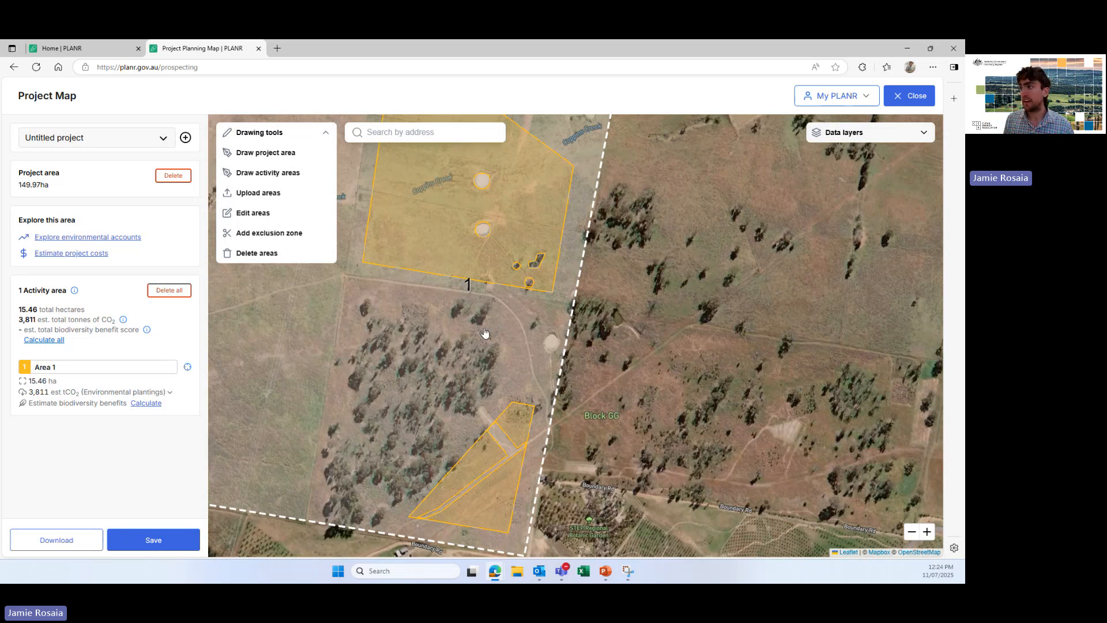
{"action": "left_click_drag", "start_coordinate": [485, 333], "coordinate": [511, 463]}
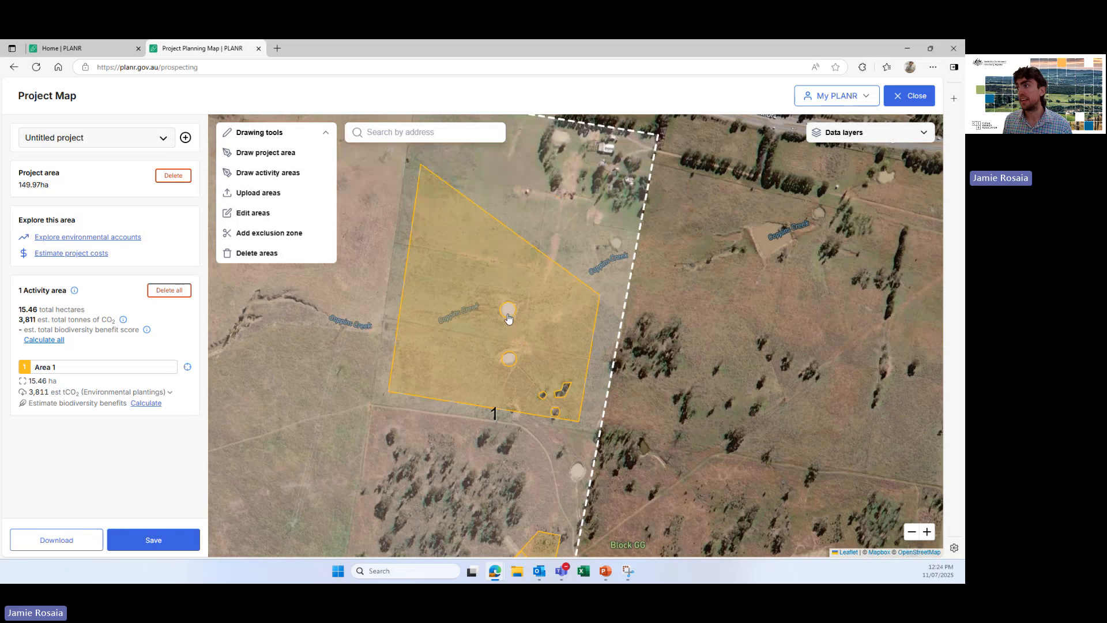
{"action": "left_click_drag", "start_coordinate": [561, 379], "coordinate": [567, 217]}
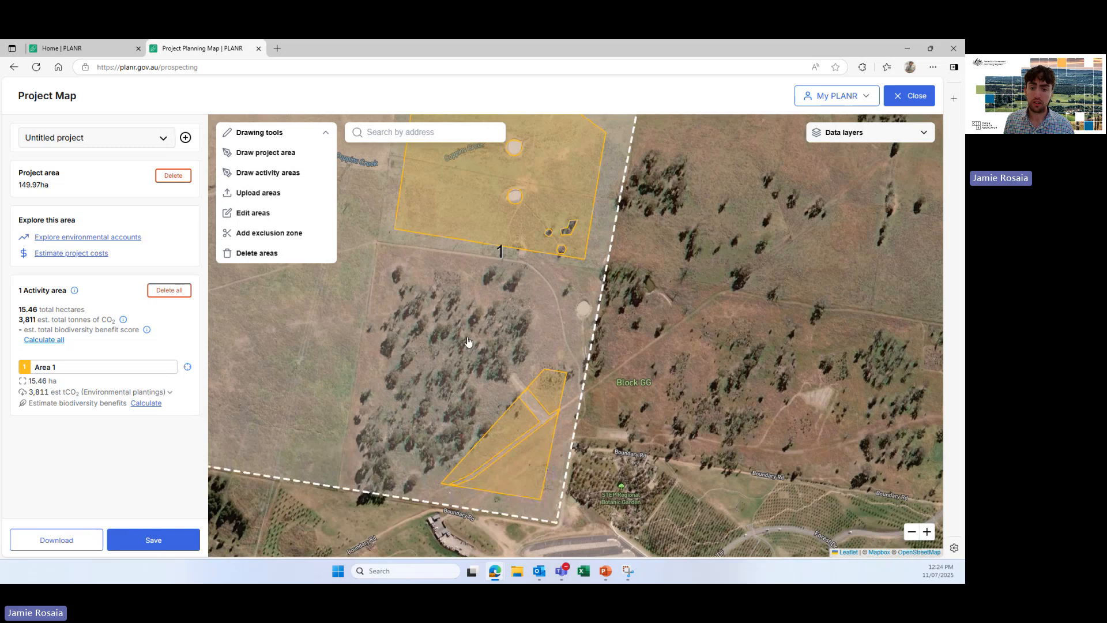
Draw a second activity area point by point in the southern paddock, between the creek, the tree block and the southern project boundary.
{"action": "left_click_drag", "start_coordinate": [481, 291], "coordinate": [568, 375]}
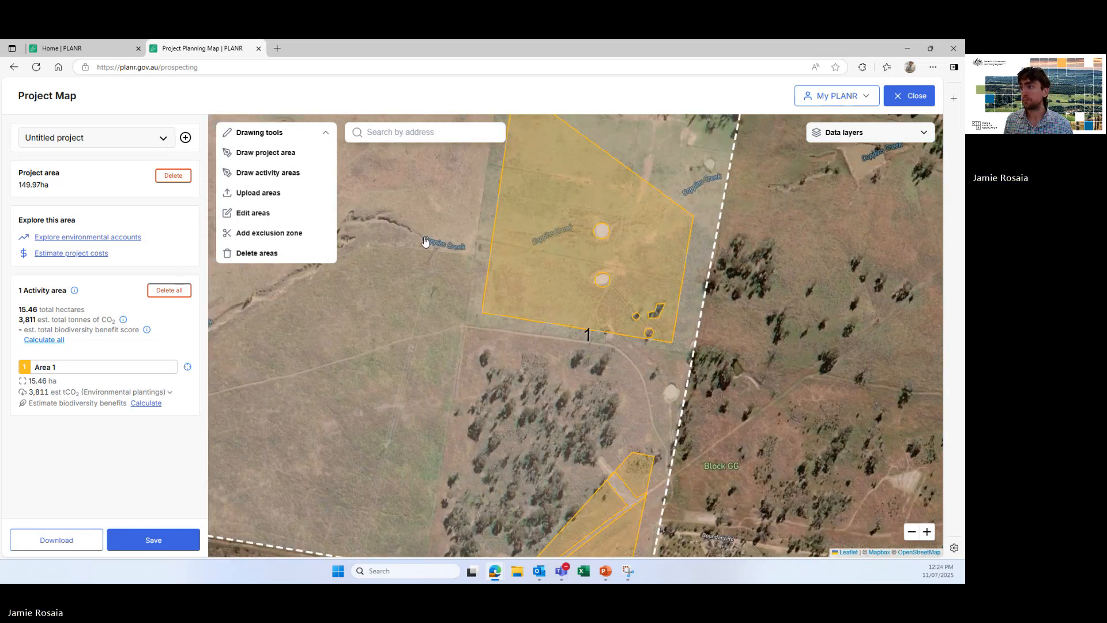
{"action": "scroll", "coordinate": [424, 241], "scroll_direction": "down", "scroll_amount": 1}
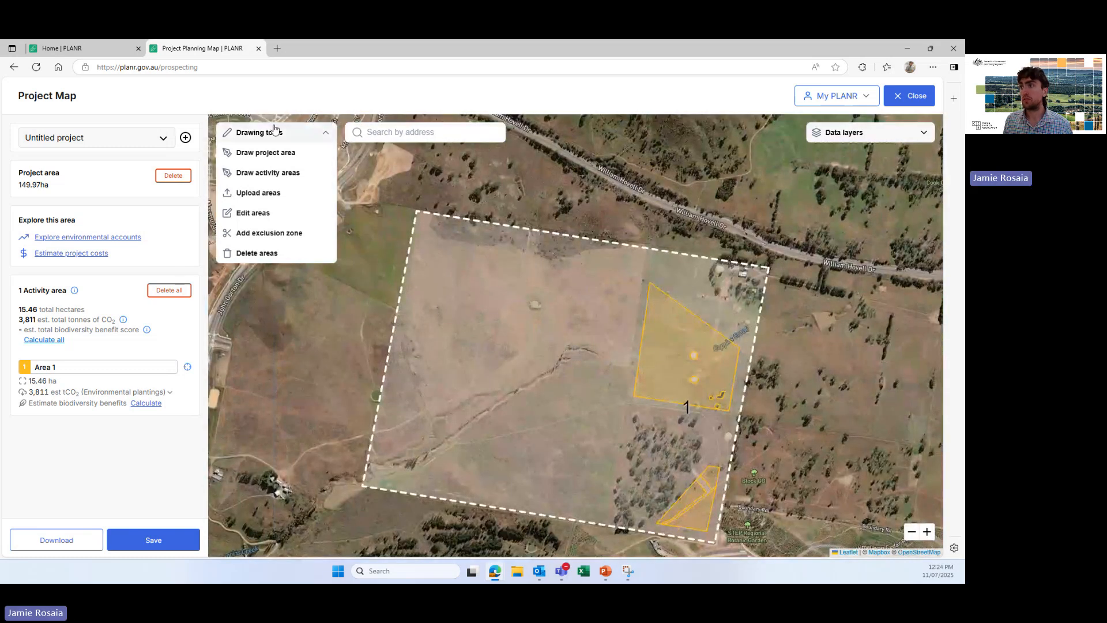
{"action": "left_click", "coordinate": [267, 173]}
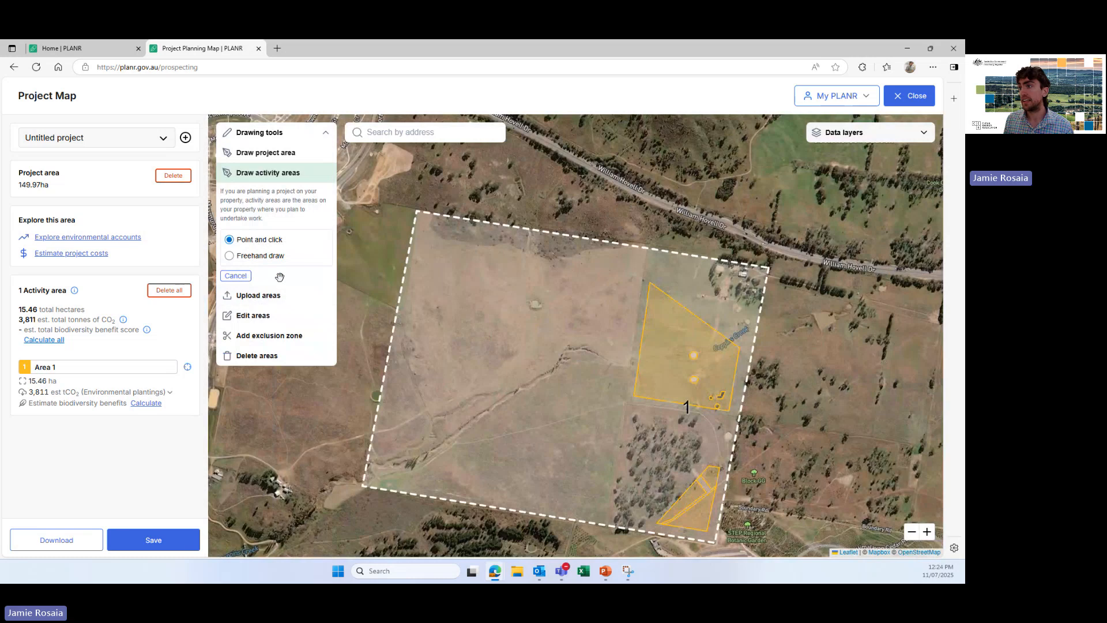
{"action": "left_click", "coordinate": [617, 385]}
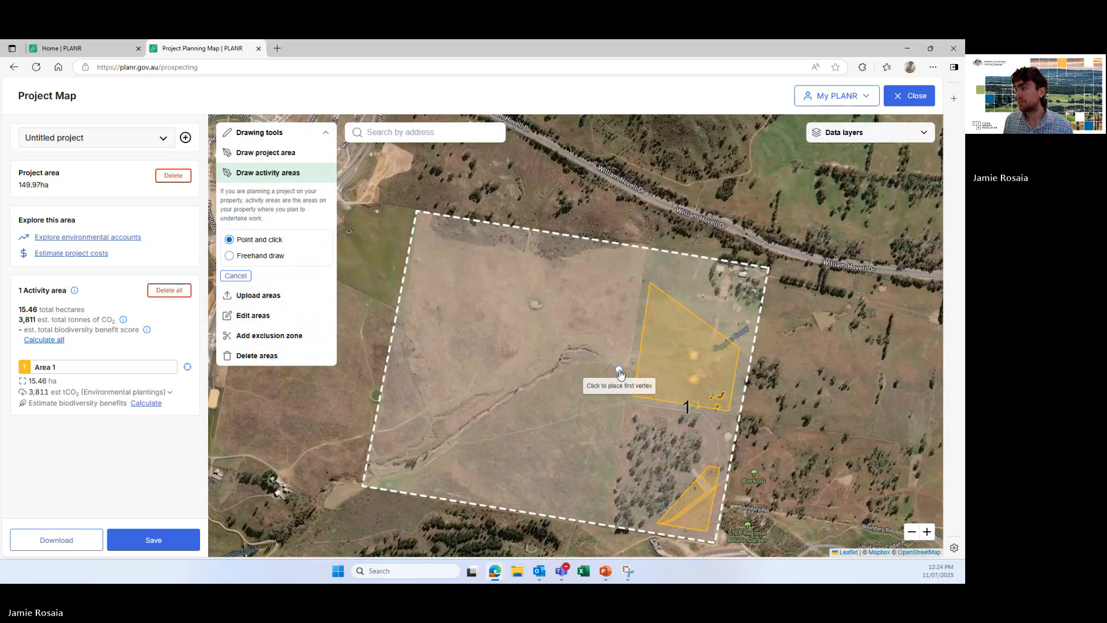
{"action": "left_click", "coordinate": [594, 523]}
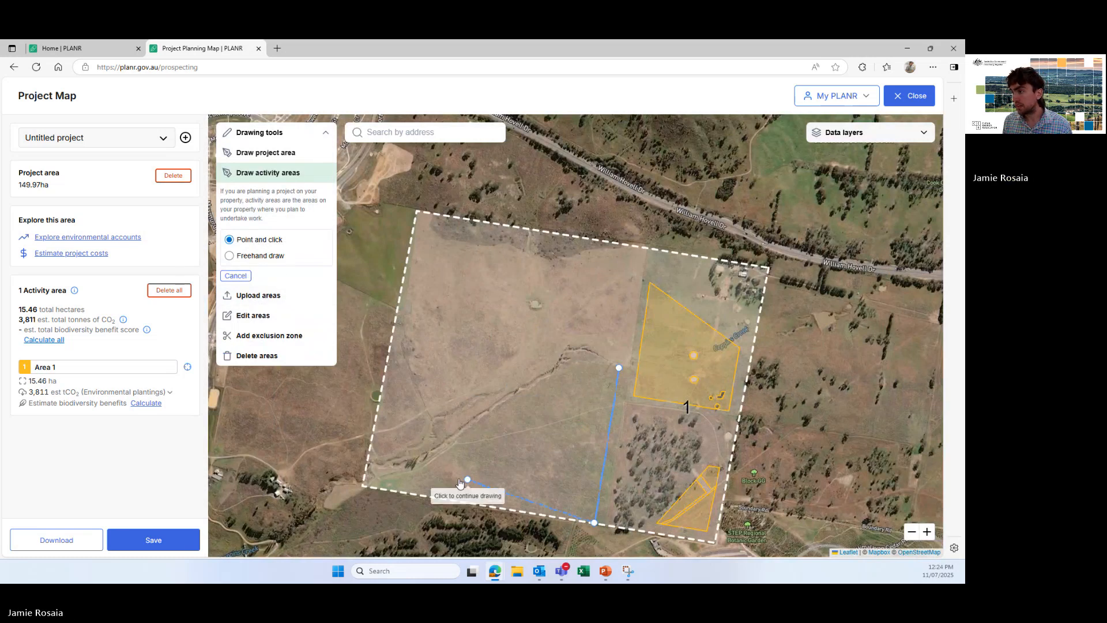
{"action": "left_click", "coordinate": [409, 478]}
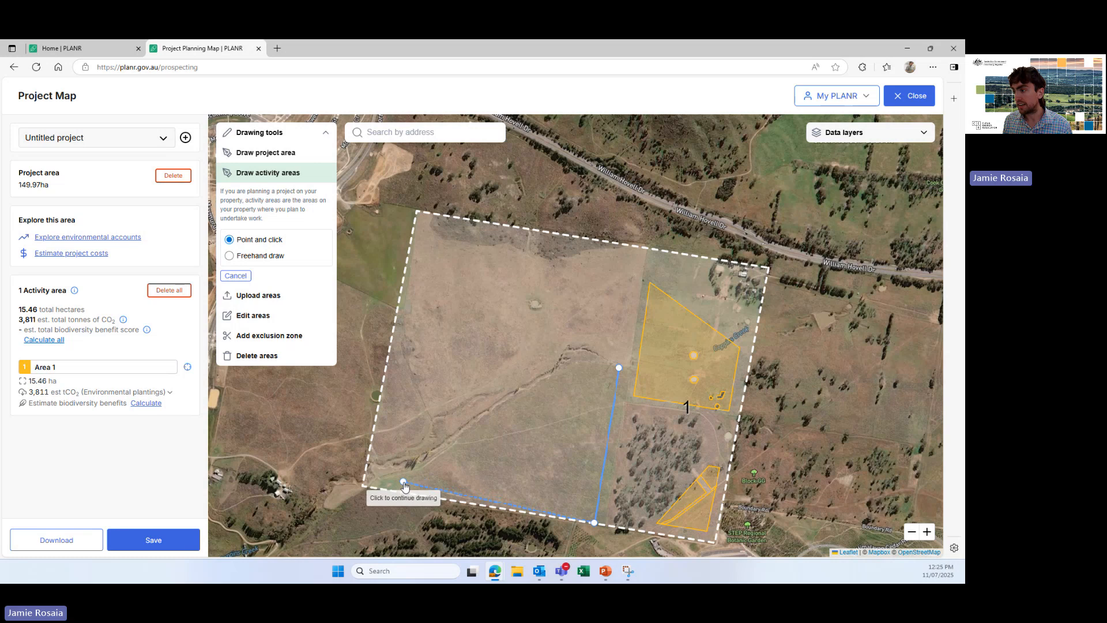
{"action": "left_click", "coordinate": [402, 480]}
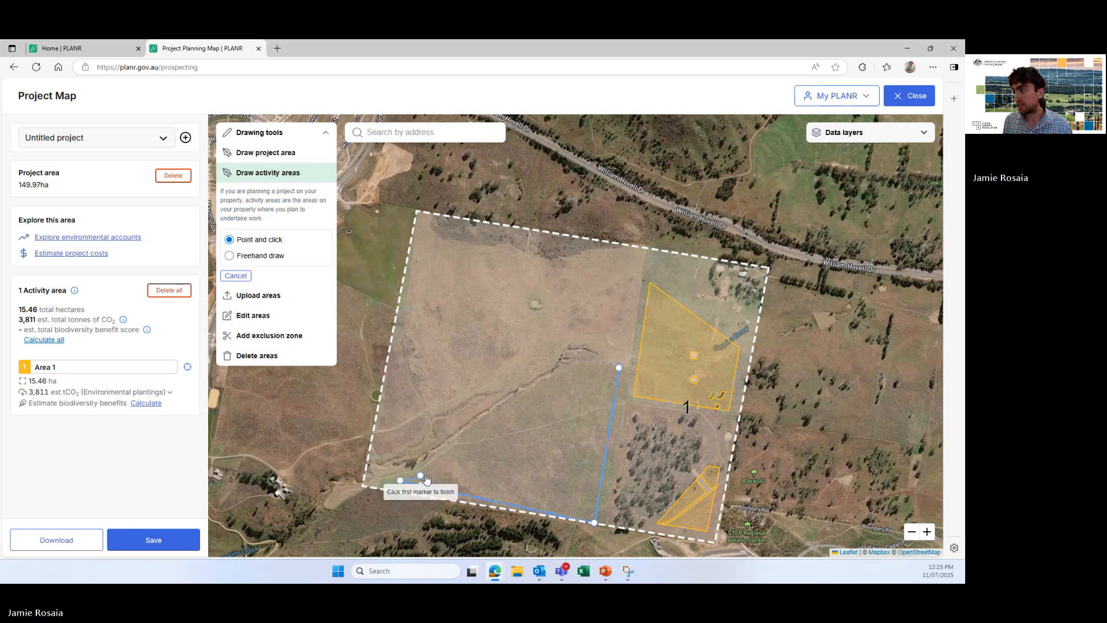
{"action": "left_click", "coordinate": [577, 364]}
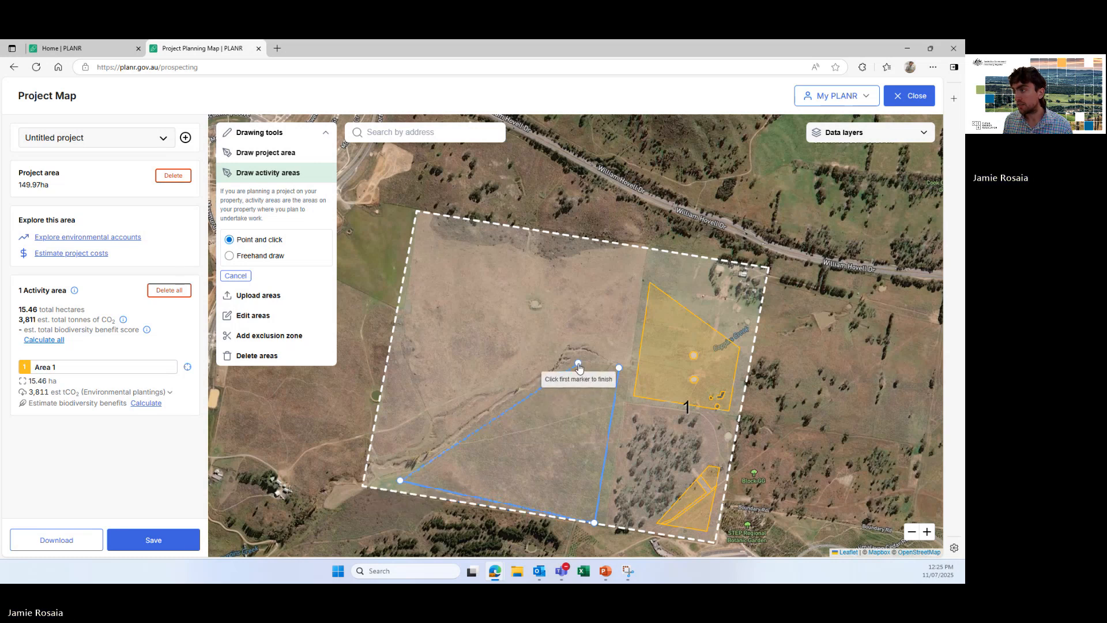
{"action": "left_click", "coordinate": [618, 369]}
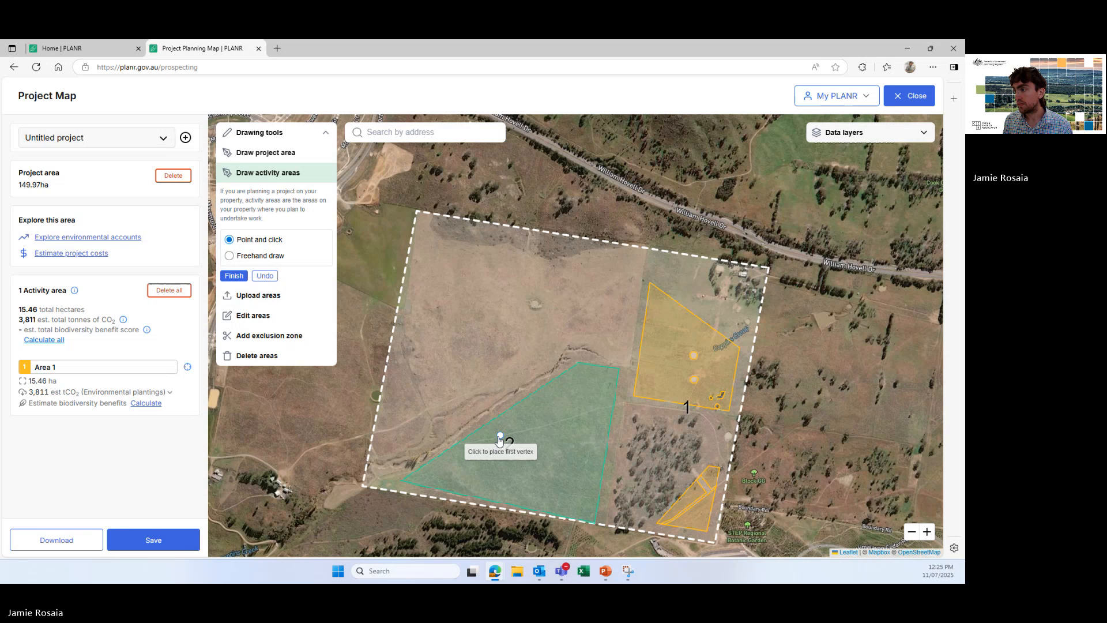
Add a five-cornered patch north of the creek, inside the western and northern project boundaries, to the second activity area and finish drawing.
{"action": "left_click", "coordinate": [388, 436]}
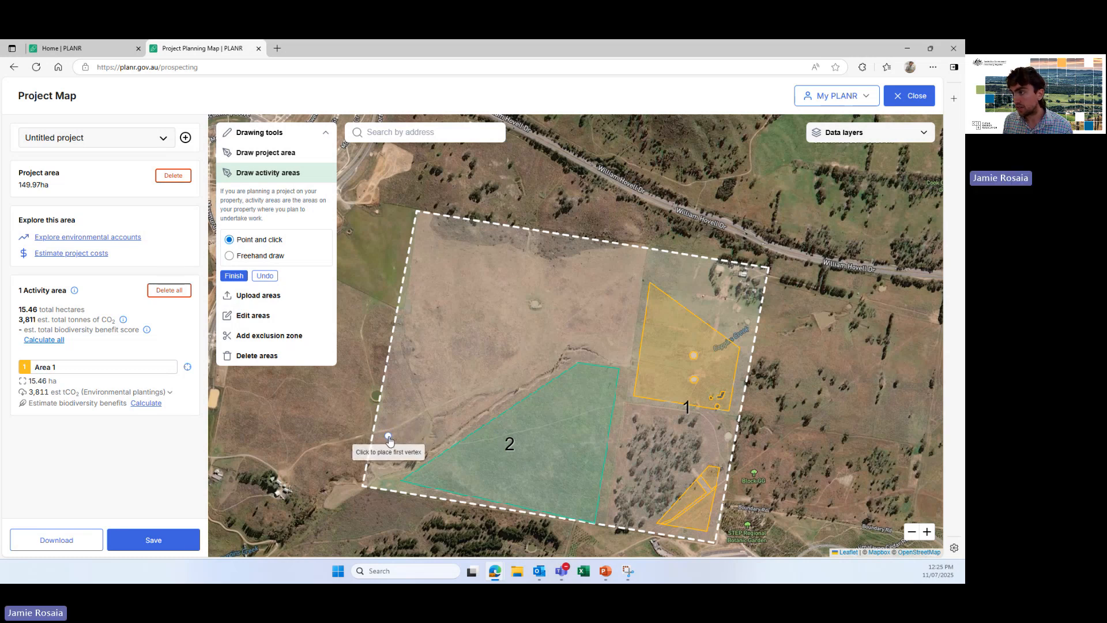
{"action": "left_click", "coordinate": [425, 242]}
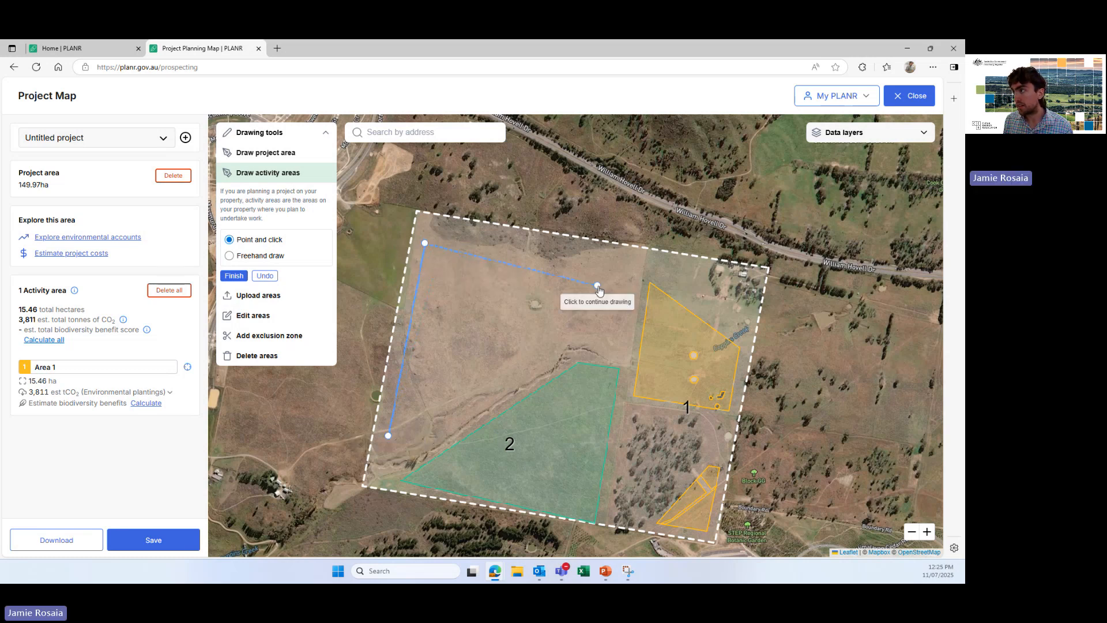
{"action": "left_click", "coordinate": [627, 267]}
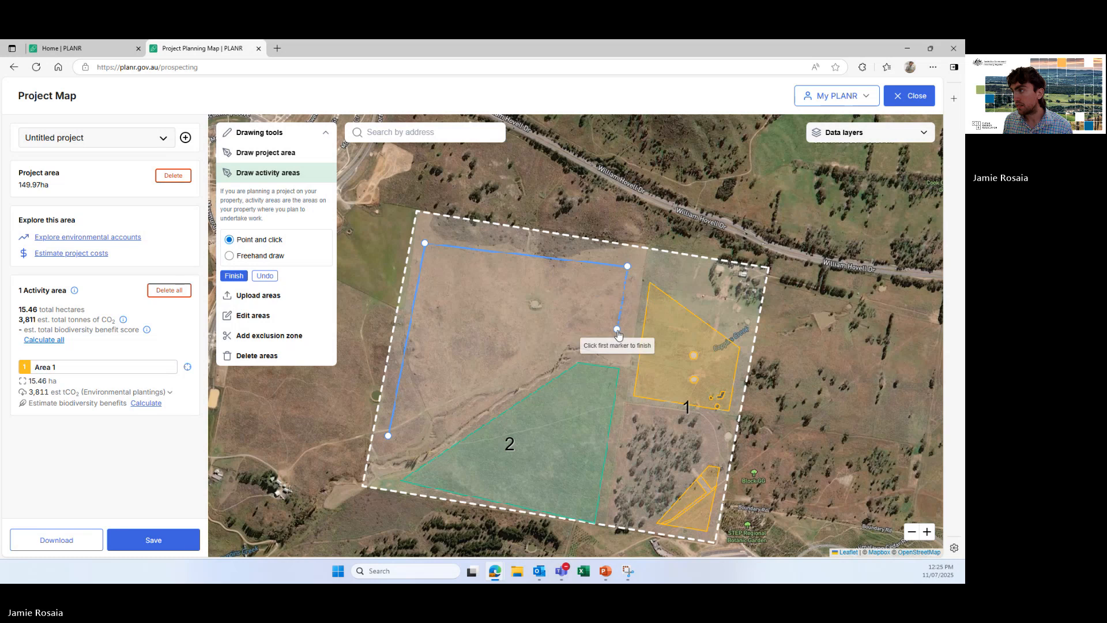
{"action": "left_click", "coordinate": [616, 332]}
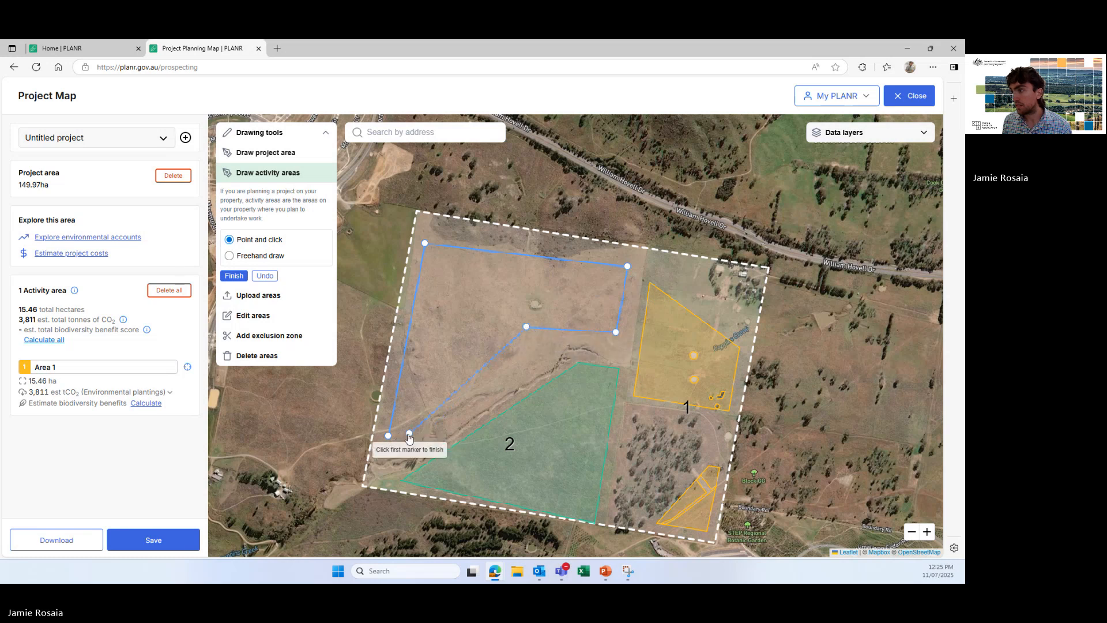
{"action": "left_click", "coordinate": [391, 437]}
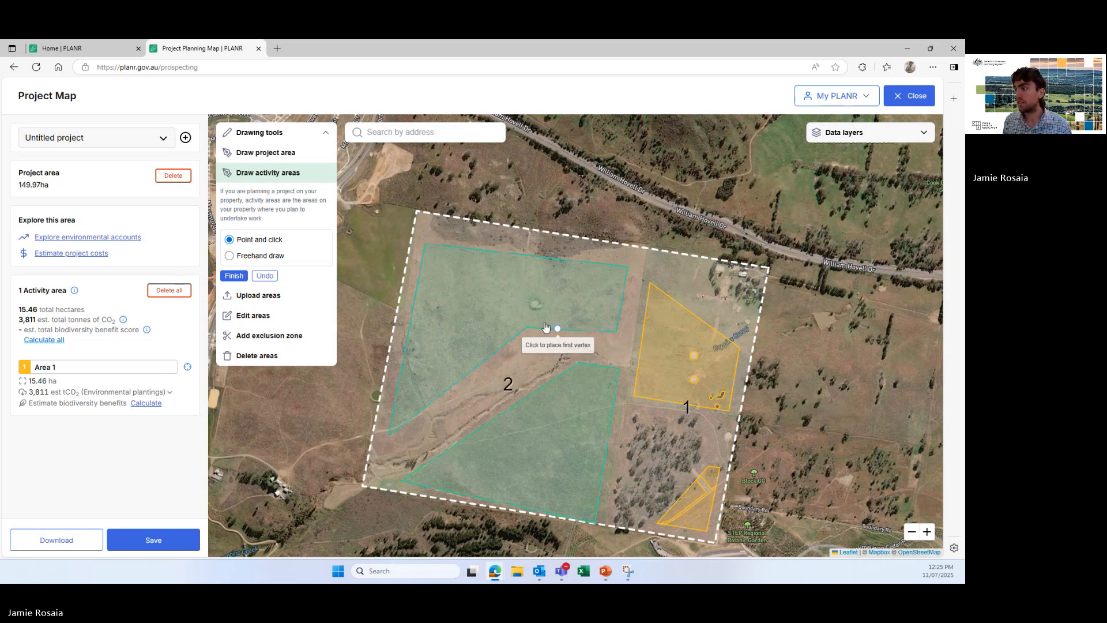
{"action": "left_click", "coordinate": [234, 276]}
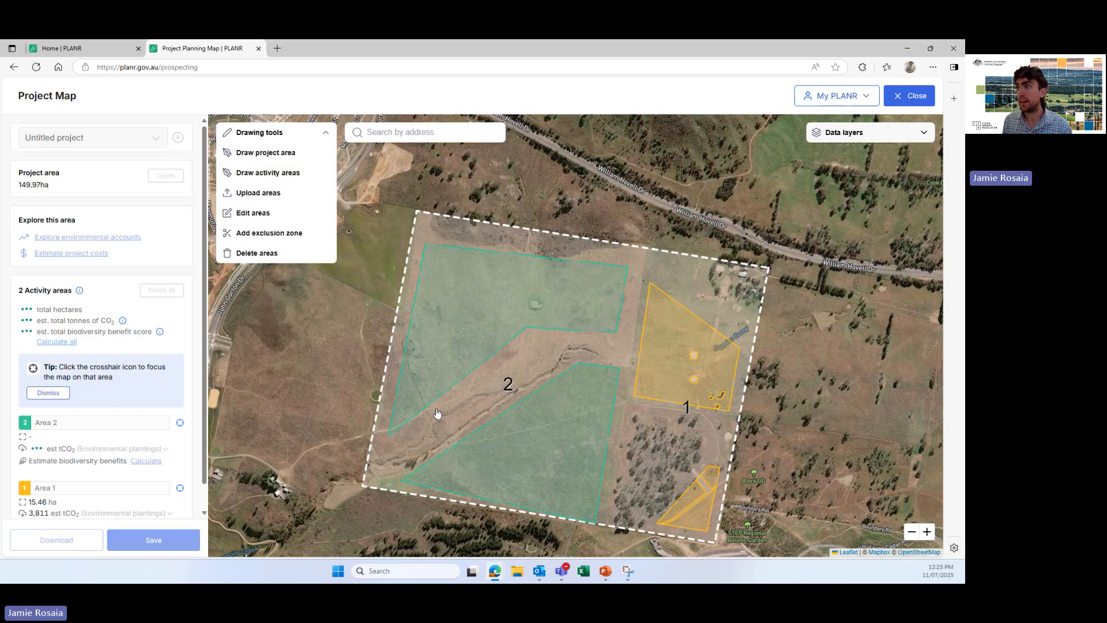
Reshape the southern patch of Area 2 by moving its southeast corner slightly north, inside the project boundary, and finish editing.
{"action": "scroll", "coordinate": [534, 446], "scroll_direction": "up", "scroll_amount": 1}
{"action": "left_click_drag", "start_coordinate": [583, 424], "coordinate": [556, 351]}
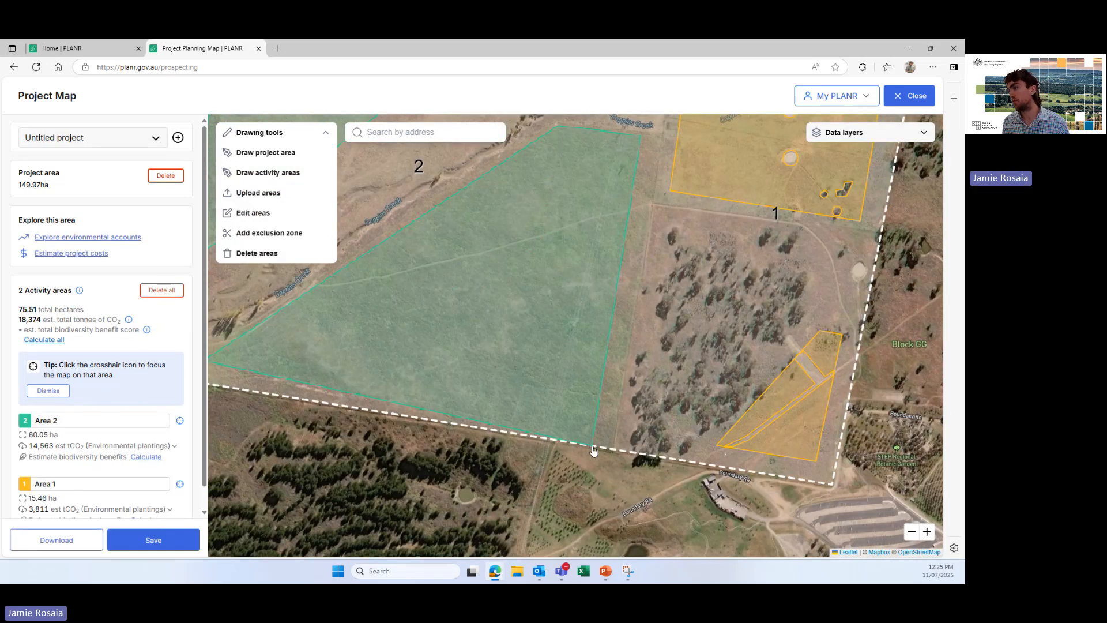
{"action": "left_click", "coordinate": [229, 213]}
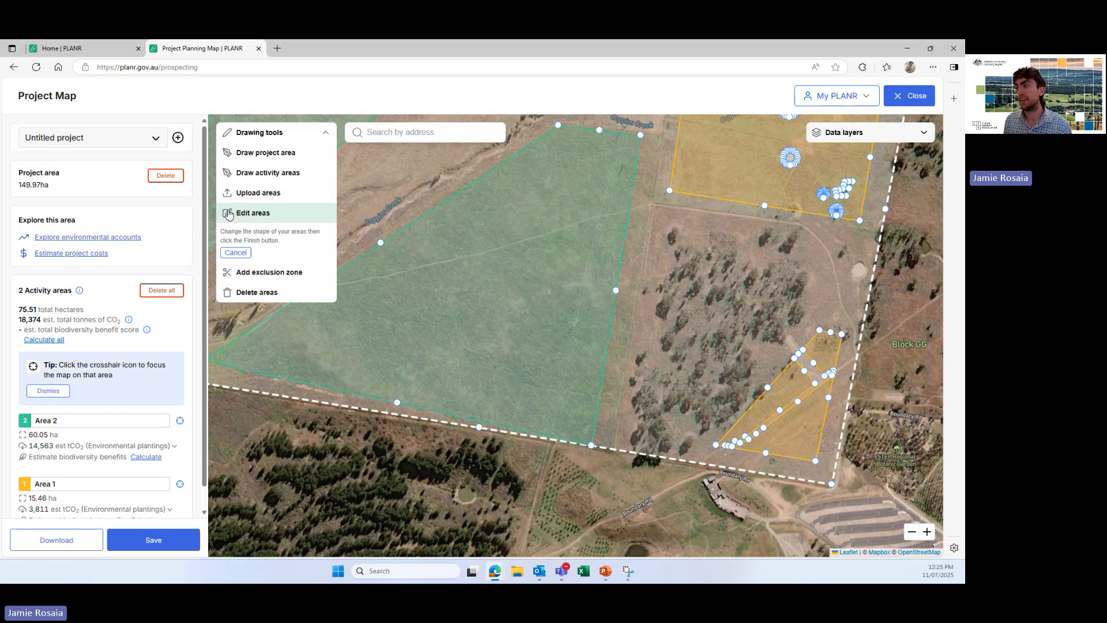
{"action": "left_click_drag", "start_coordinate": [591, 447], "coordinate": [591, 434]}
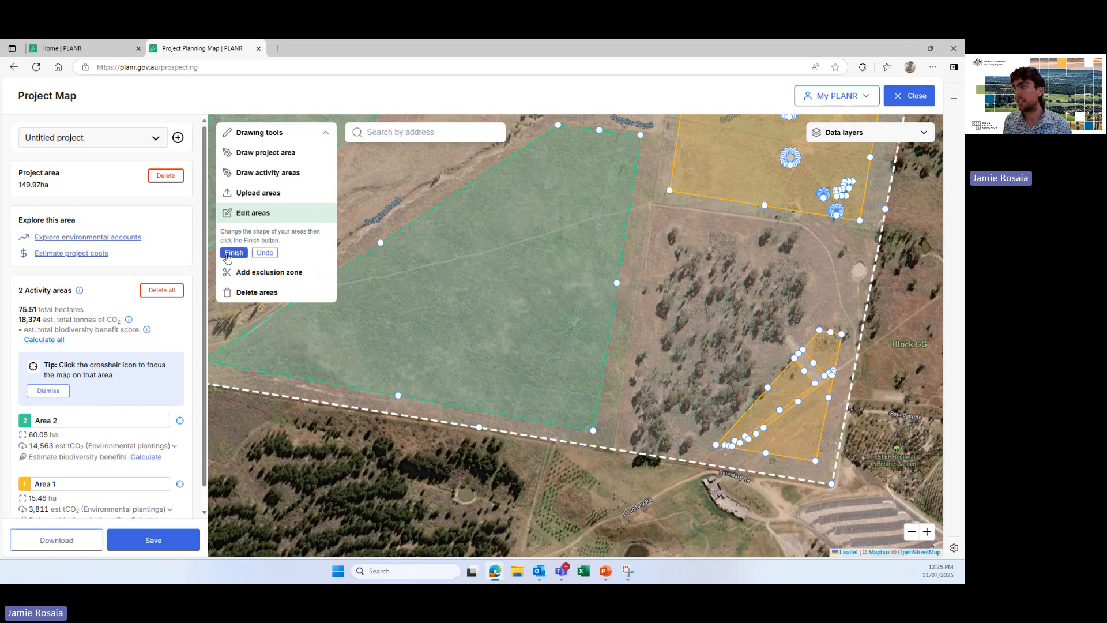
{"action": "left_click", "coordinate": [233, 253]}
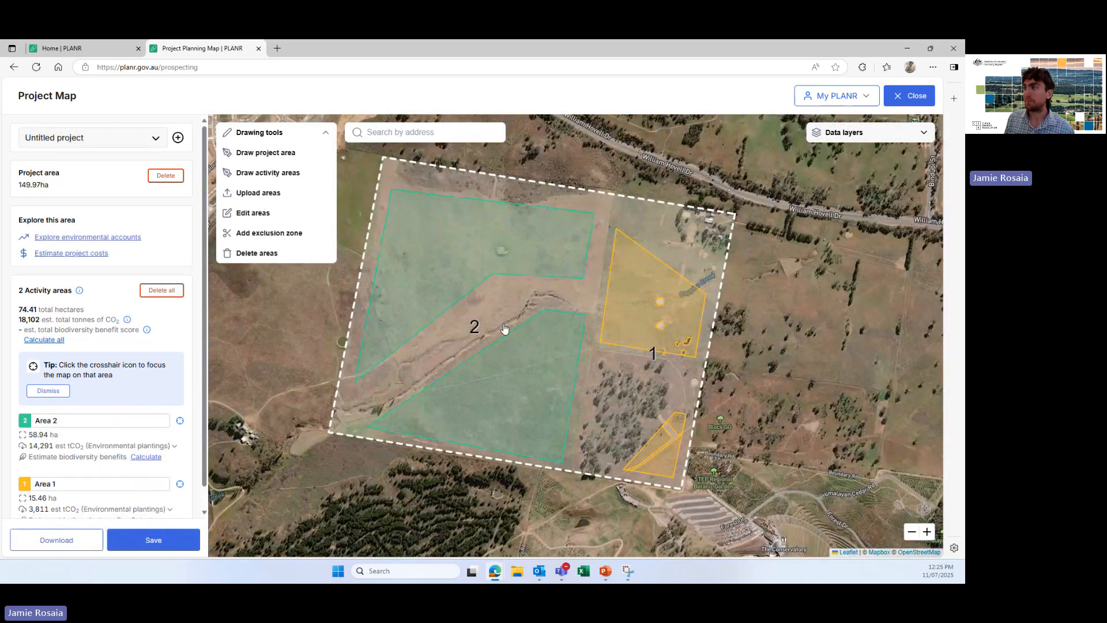
Cut a circular exclusion zone around the dam in the northern patch of Area 2 and finish it.
{"action": "scroll", "coordinate": [499, 227], "scroll_direction": "up", "scroll_amount": 1}
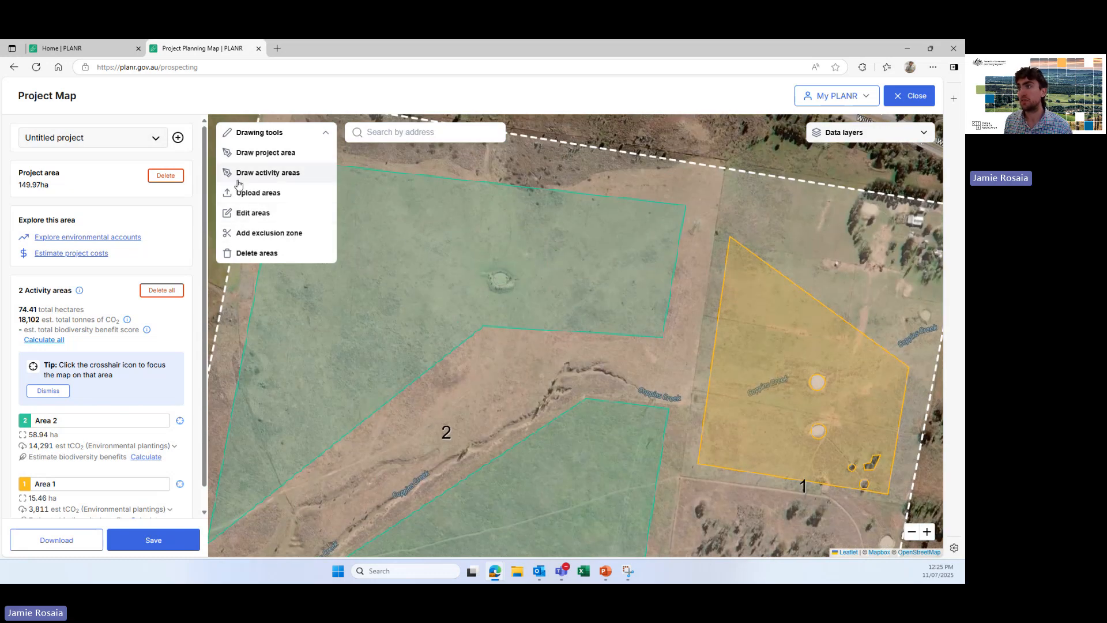
{"action": "left_click", "coordinate": [237, 235]}
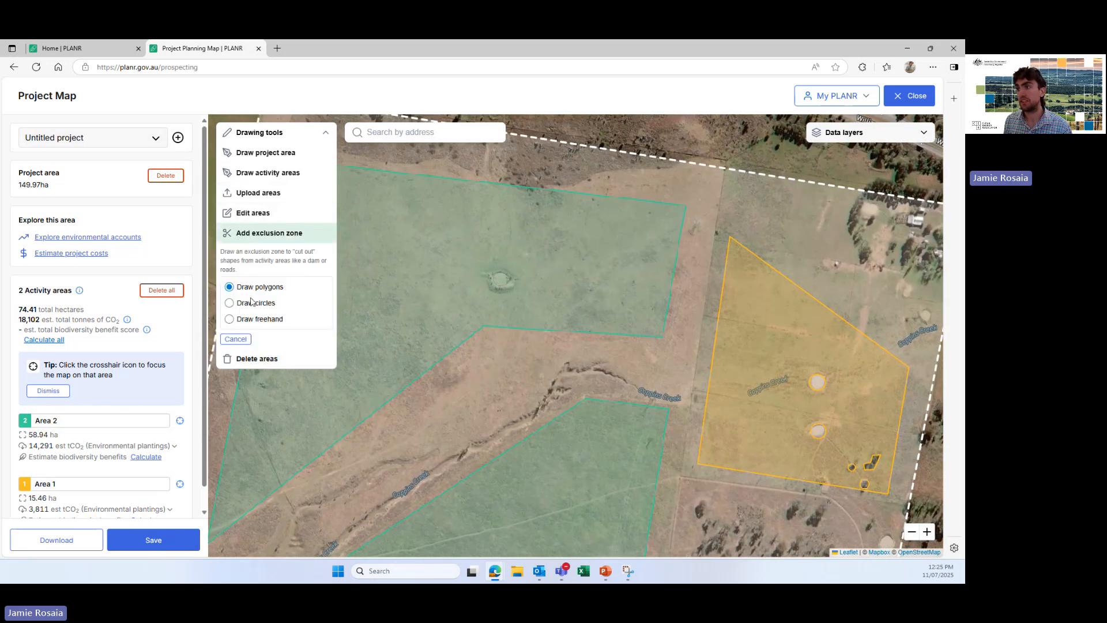
{"action": "left_click", "coordinate": [230, 304]}
{"action": "left_click", "coordinate": [499, 279]}
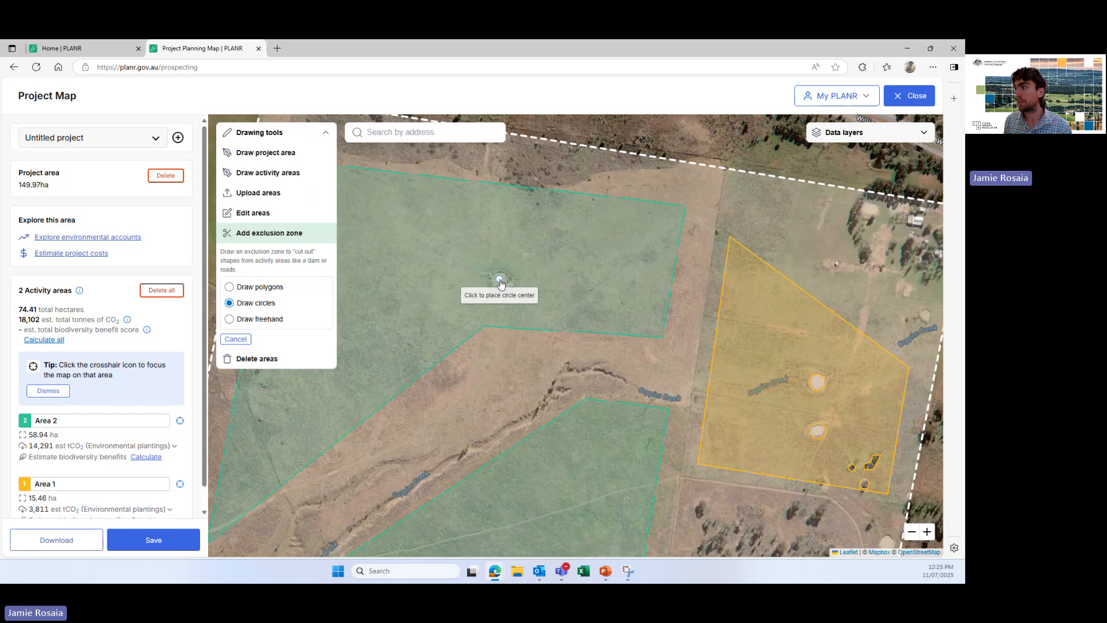
{"action": "left_click", "coordinate": [503, 290]}
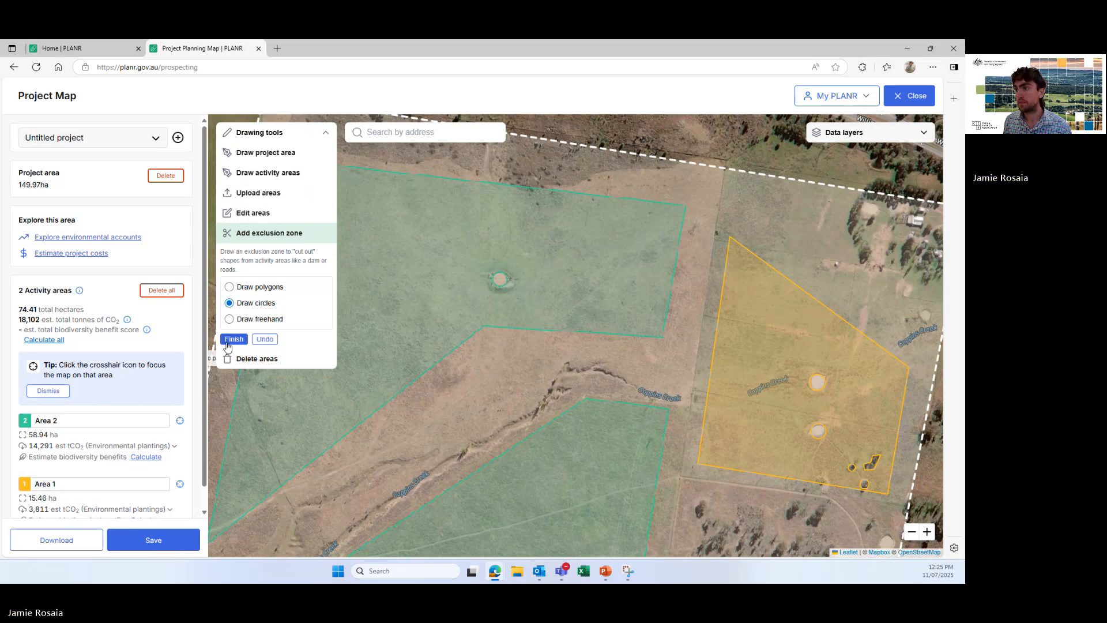
{"action": "left_click", "coordinate": [236, 339]}
{"action": "left_click_drag", "start_coordinate": [359, 339], "coordinate": [491, 184]}
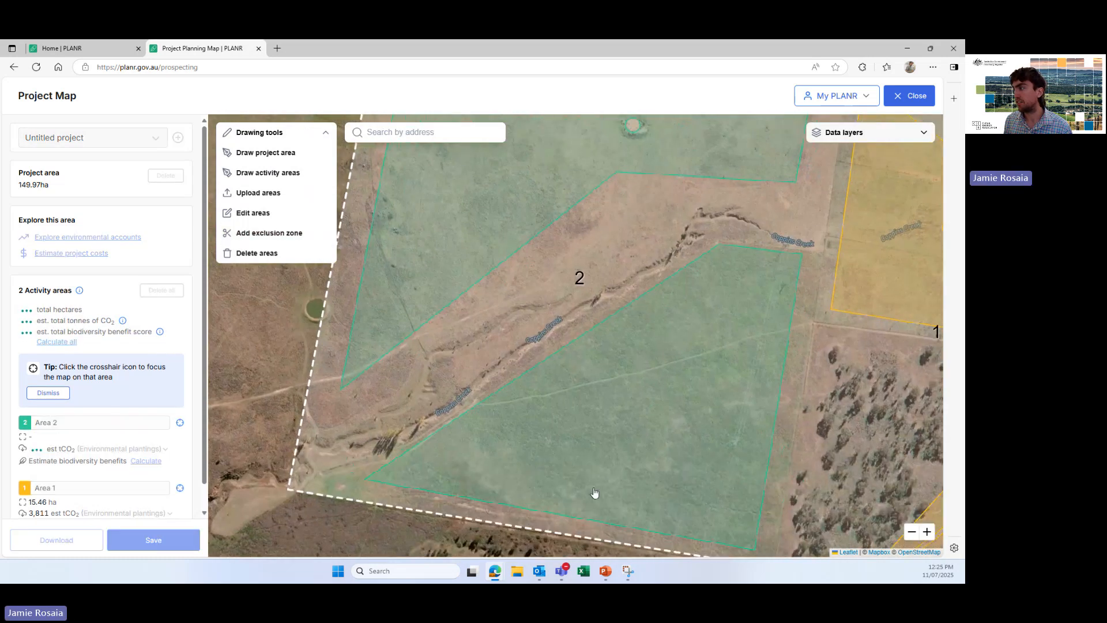
{"action": "left_click_drag", "start_coordinate": [717, 436], "coordinate": [650, 488]}
{"action": "left_click_drag", "start_coordinate": [697, 195], "coordinate": [699, 333]}
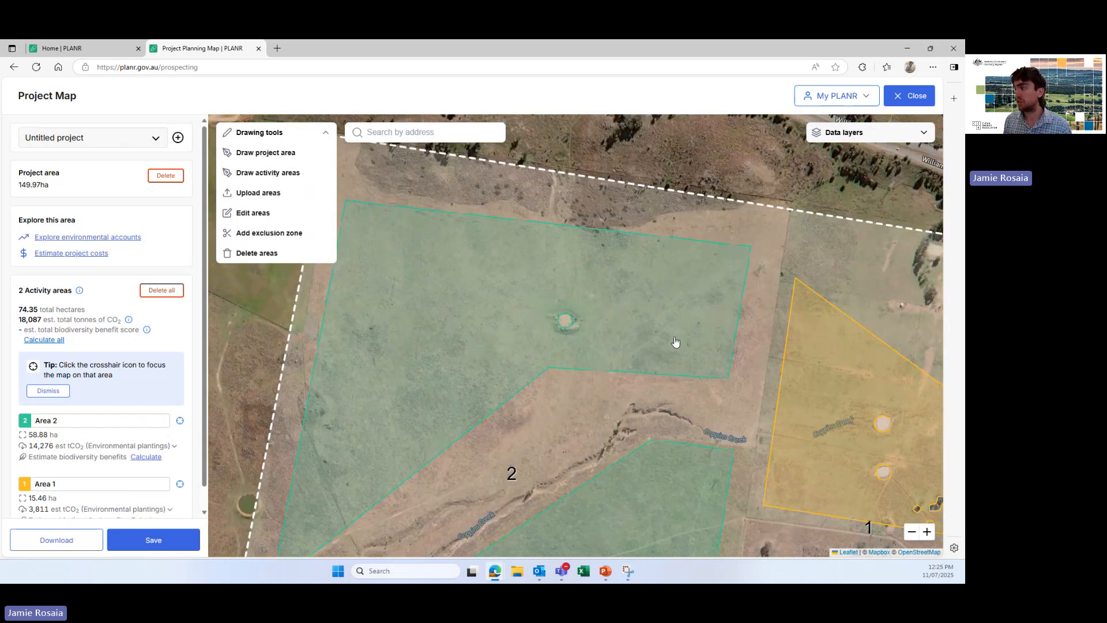
{"action": "scroll", "coordinate": [676, 341], "scroll_direction": "down", "scroll_amount": 2}
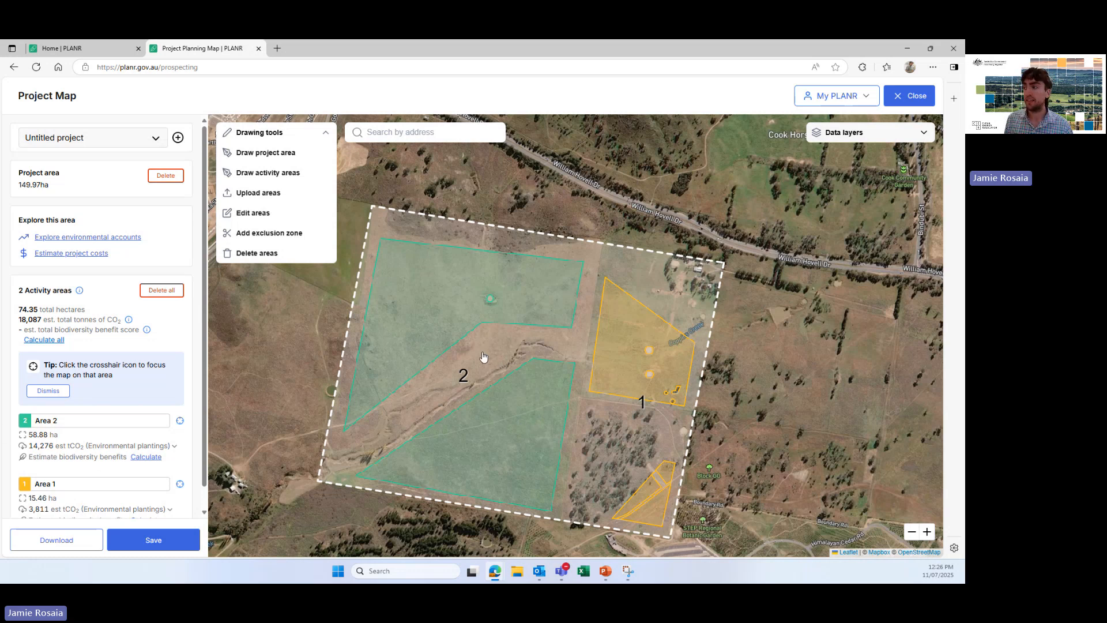
Save the project and download its project area as a Shapefile.
{"action": "left_click", "coordinate": [160, 541]}
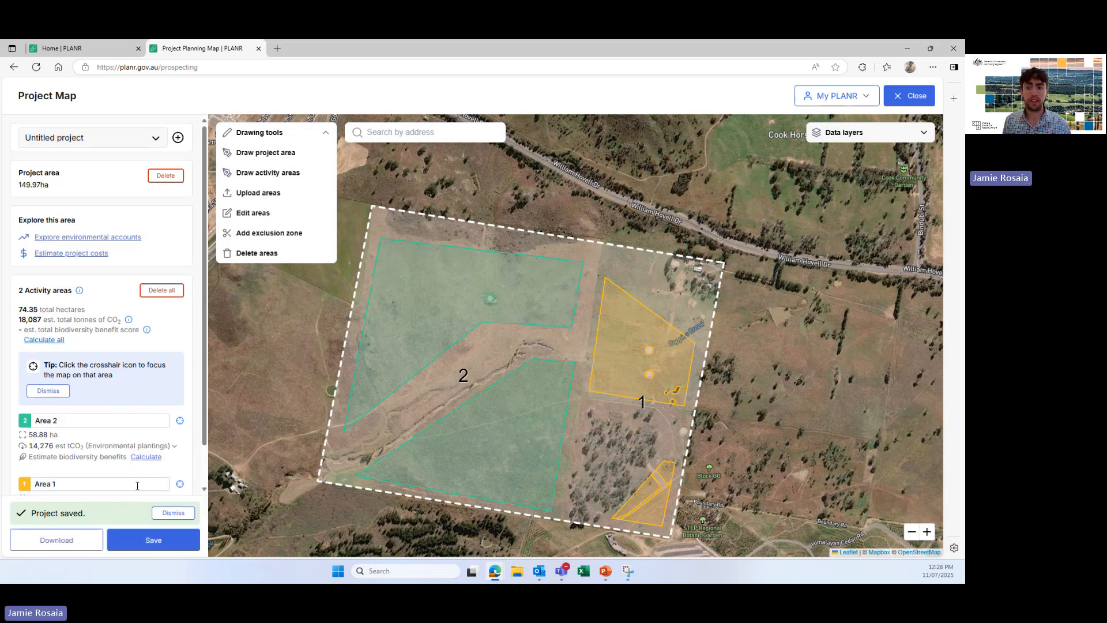
{"action": "left_click", "coordinate": [57, 540]}
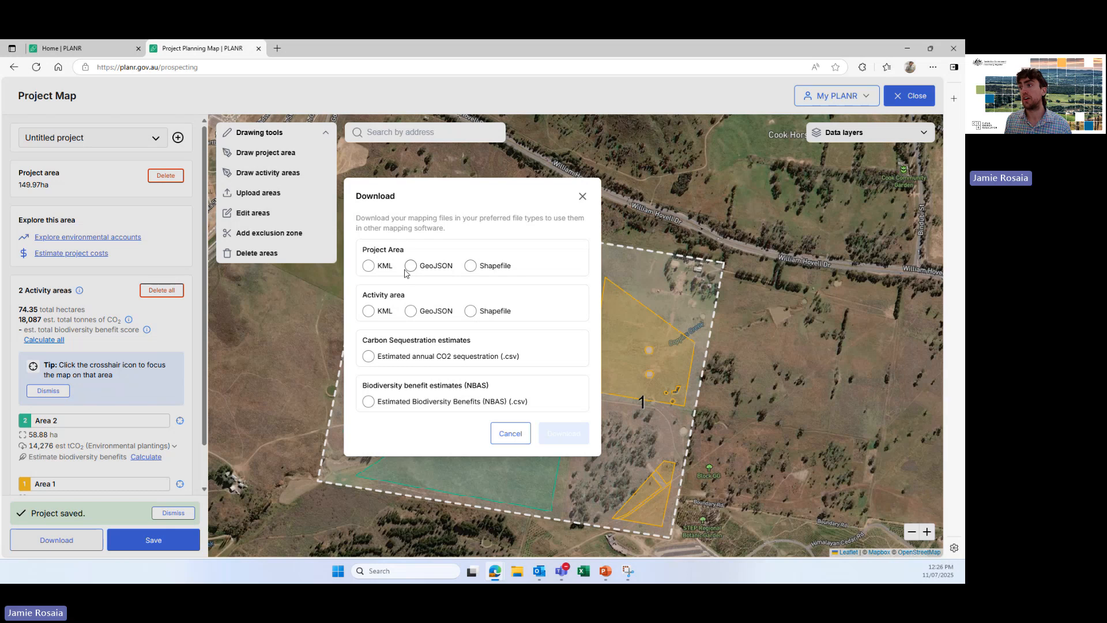
{"action": "left_click", "coordinate": [471, 266]}
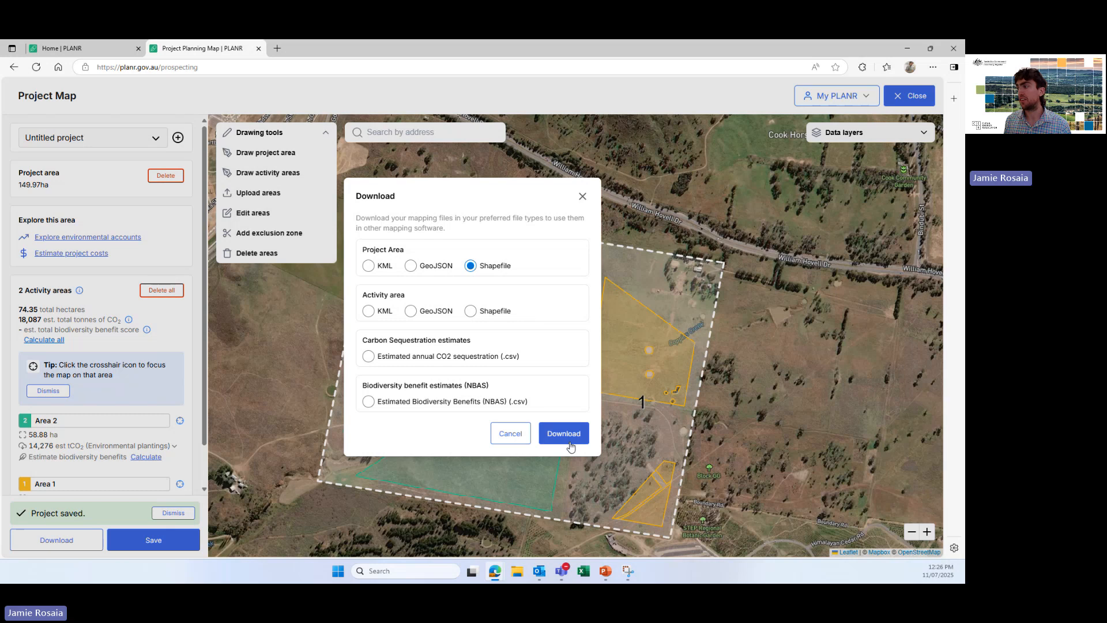
{"action": "left_click", "coordinate": [570, 434]}
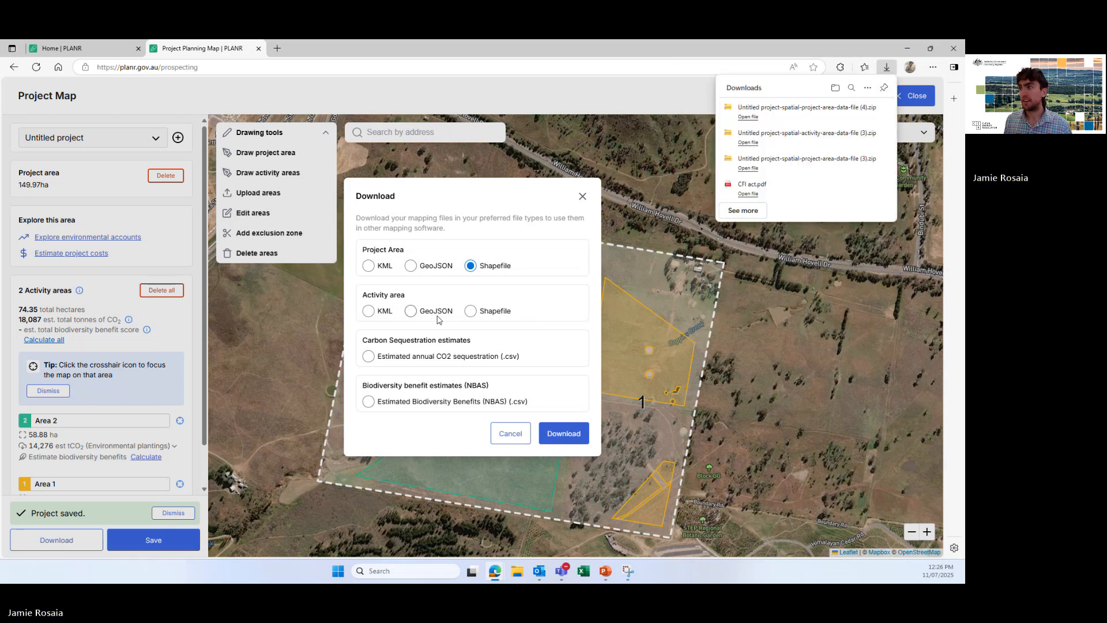
Download the activity areas as a Shapefile.
{"action": "left_click", "coordinate": [471, 311]}
{"action": "left_click", "coordinate": [564, 434]}
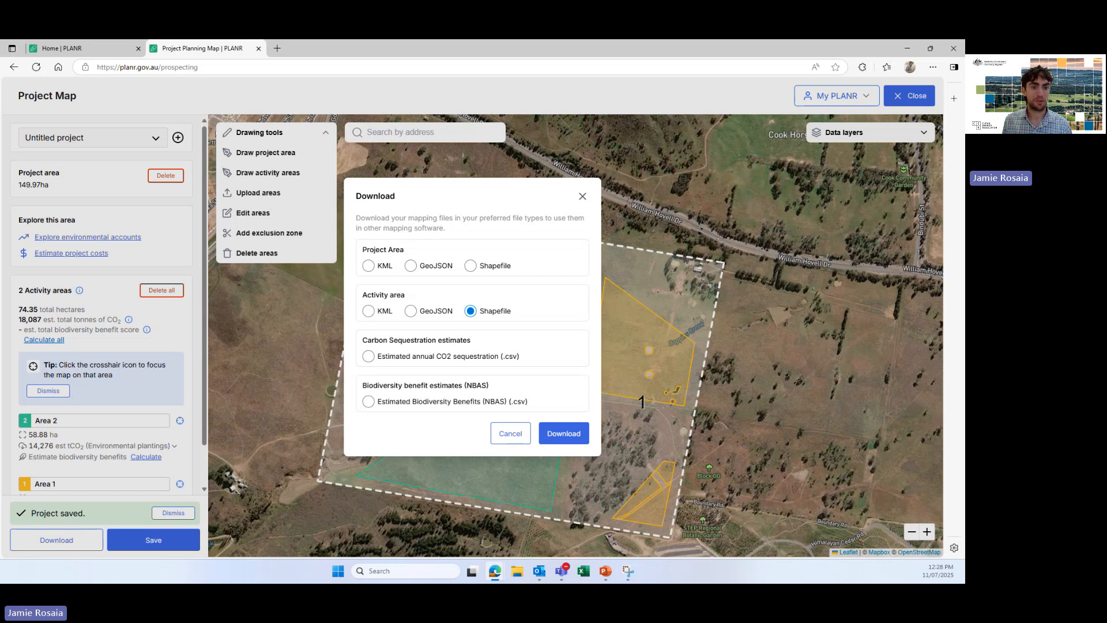
{"action": "key", "text": "alt+Tab"}
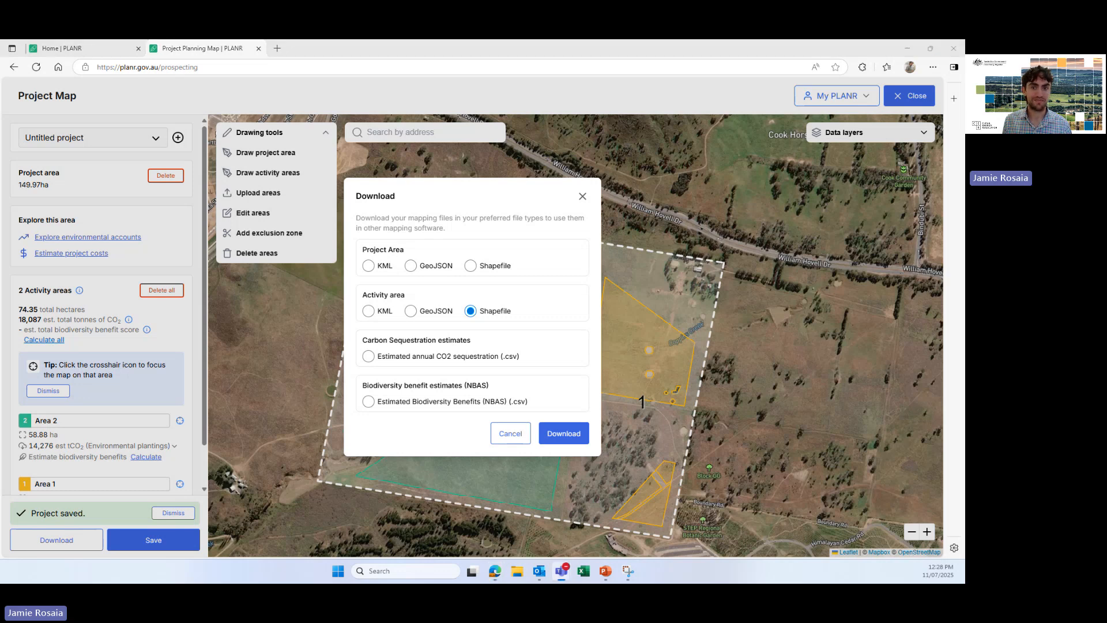